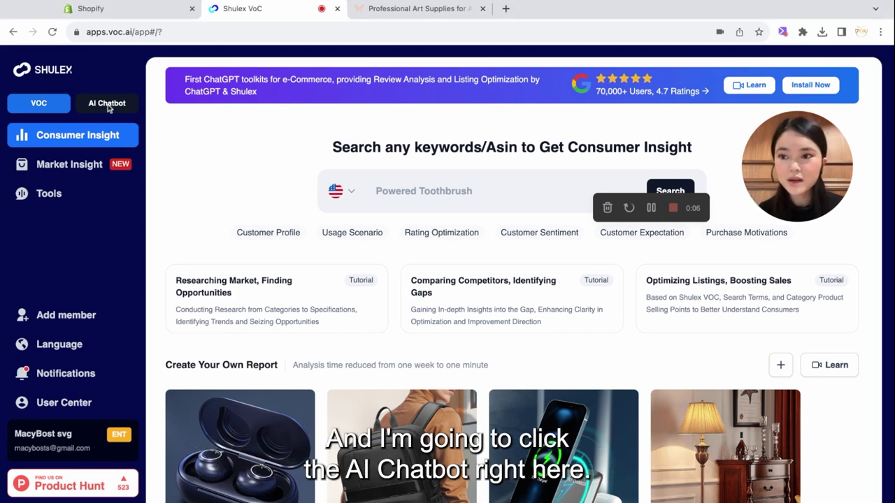
Step: Name the chatbot 'Aliferous Art' and set its industry to E-commerce
left_click(108, 105)
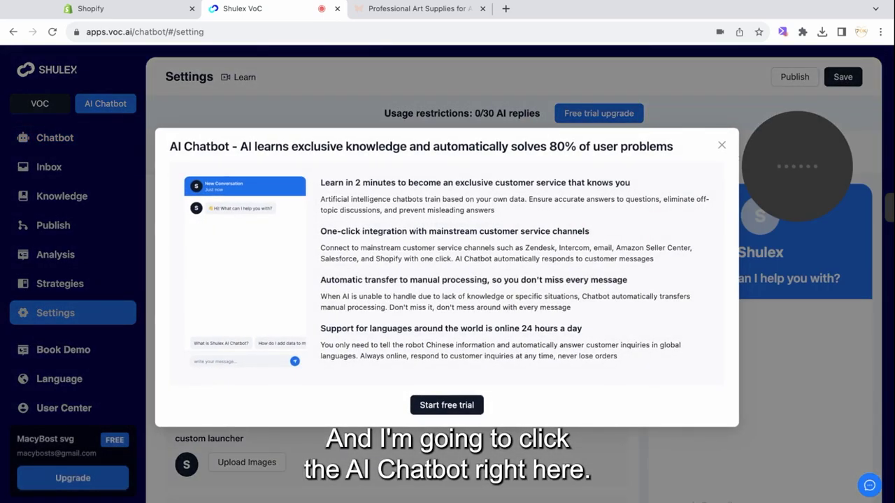
left_click(458, 409)
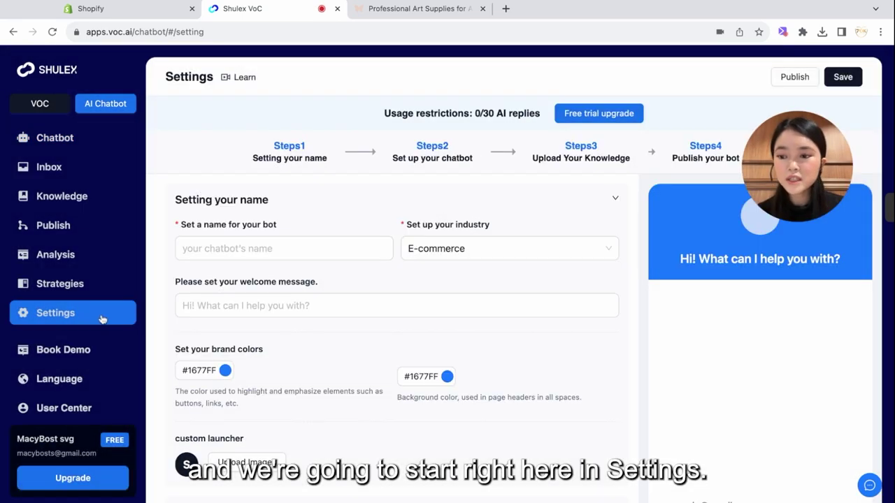
left_click(295, 258)
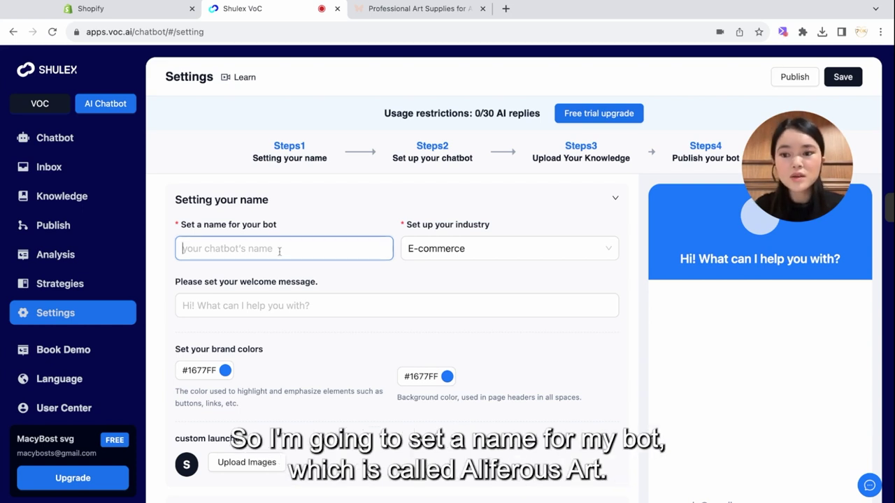
type("Aliferous Art")
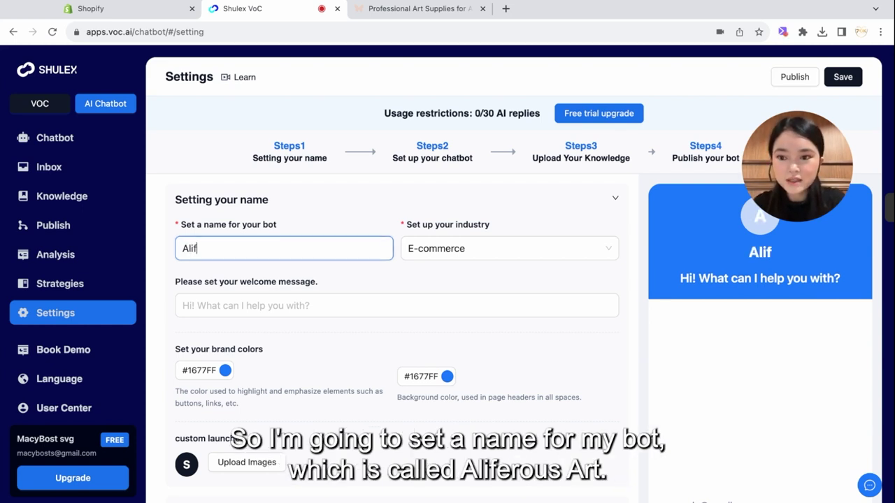
left_click(425, 276)
left_click(473, 254)
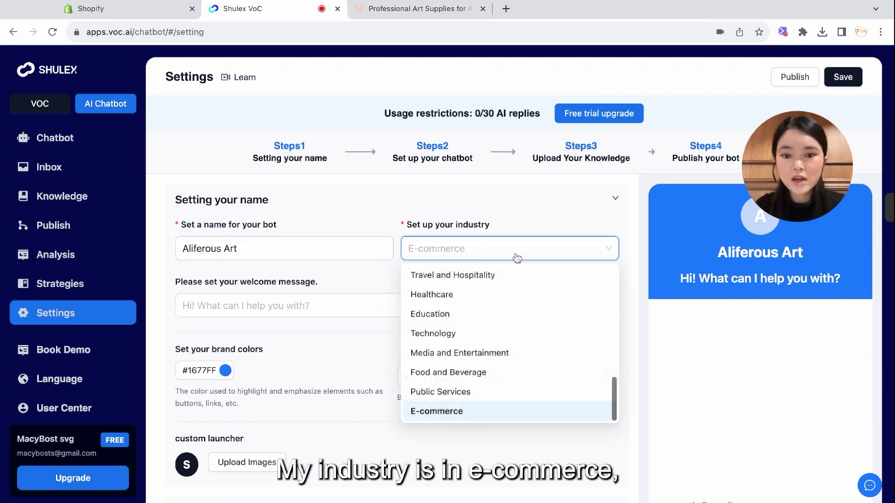
left_click(439, 412)
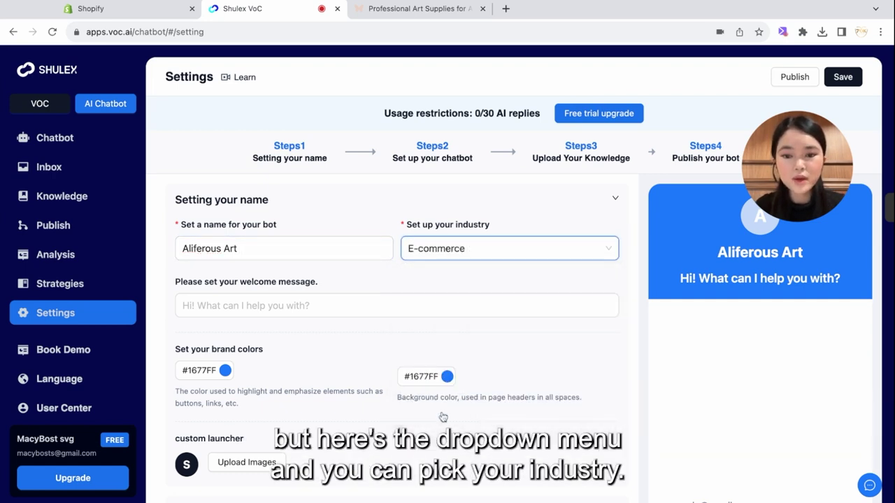
Step: Set the welcome message to 'Hello, how can we help you today?'
scroll(406, 294, "down", 1)
left_click(372, 302)
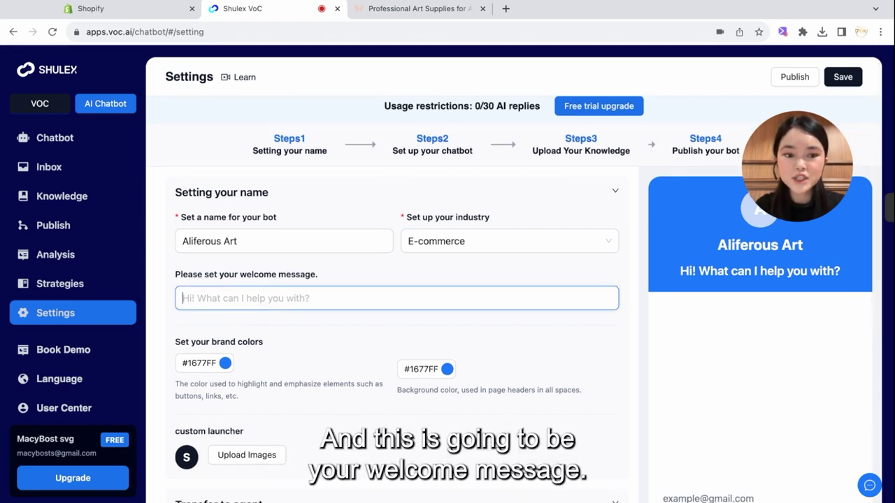
left_click_drag(784, 202, 784, 145)
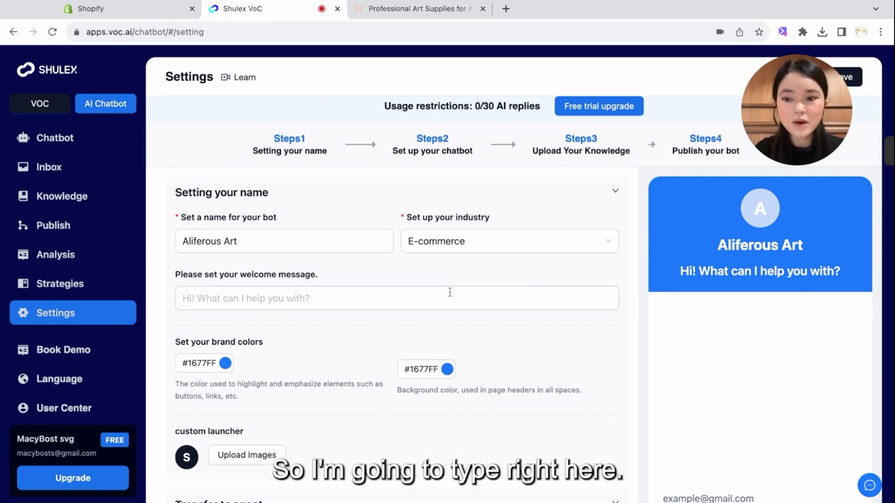
left_click(402, 299)
type("Hello,")
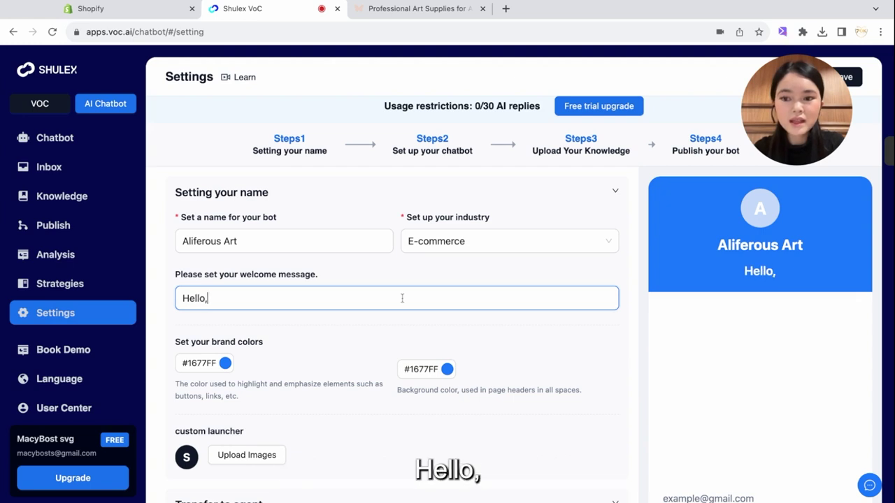
type(" how can we ")
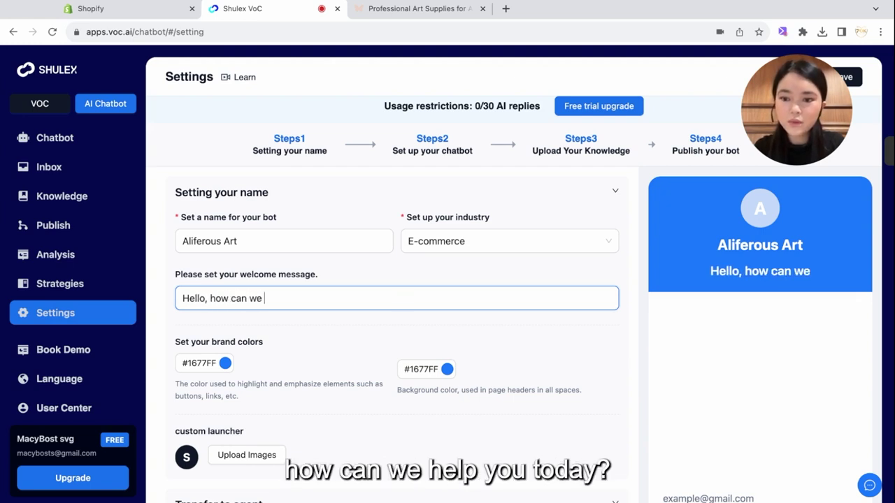
type("help you today?")
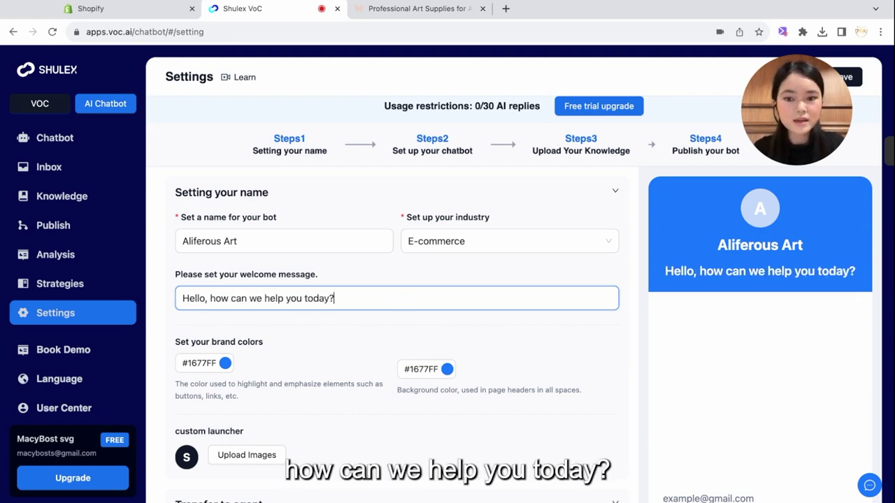
left_click(630, 322)
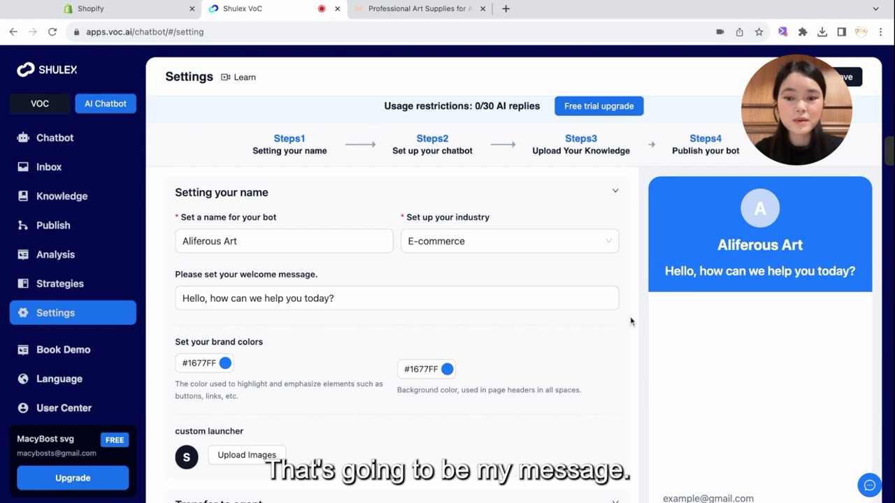
scroll(477, 275, "down", 1)
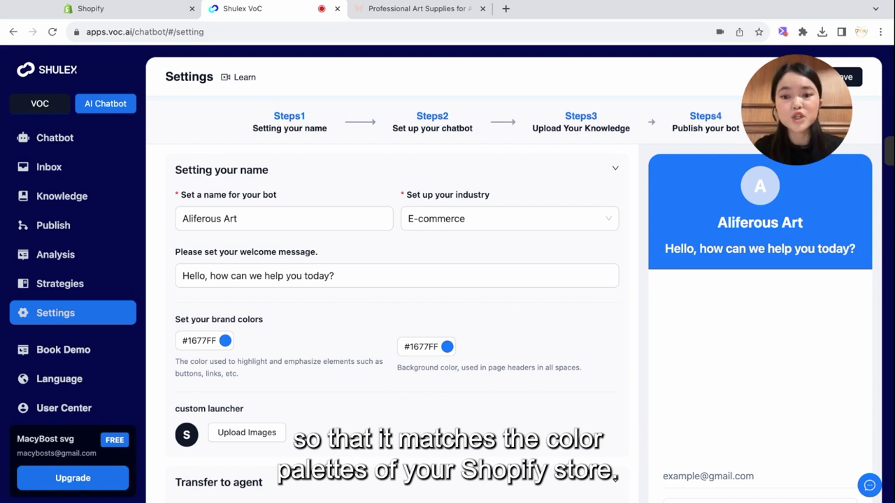
Step: Change the highlight brand colour in the colour picker by replacing its hex code
left_click(226, 341)
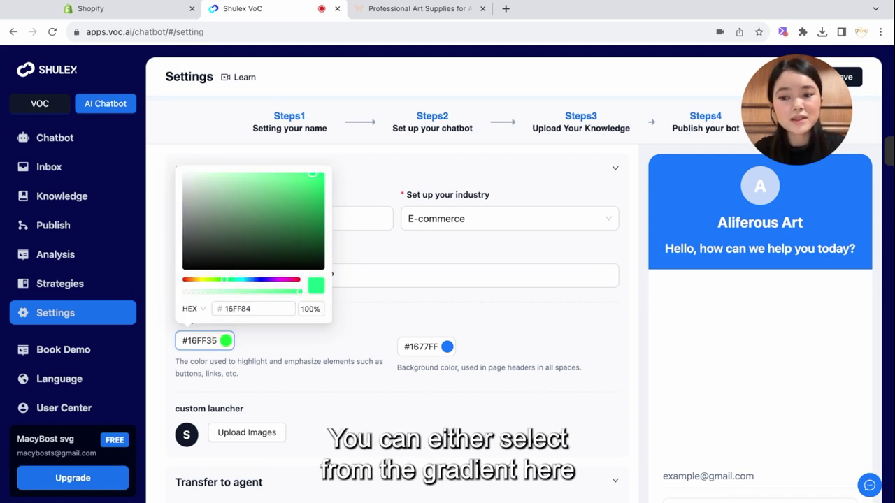
left_click(276, 279)
left_click(257, 305)
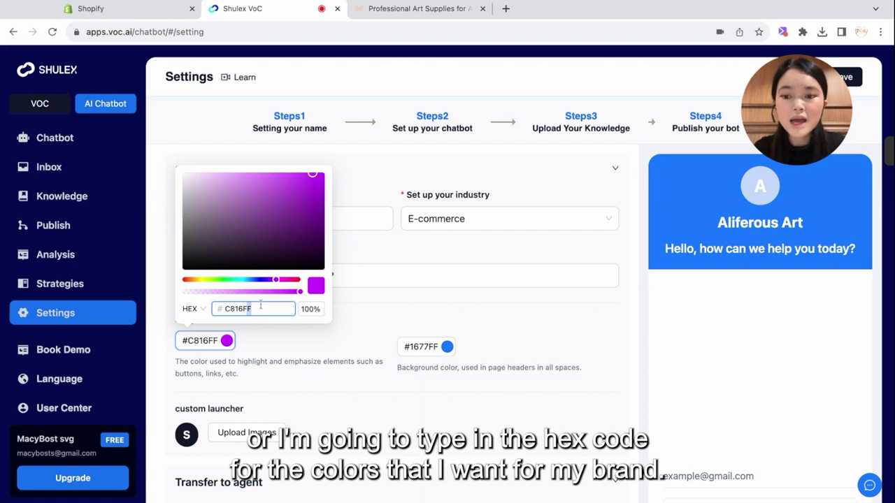
double_click(260, 305)
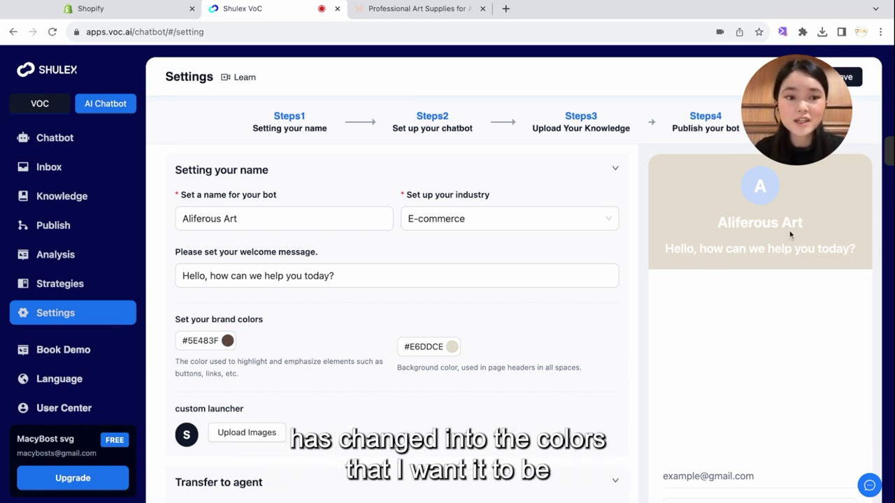
scroll(433, 336, "down", 1)
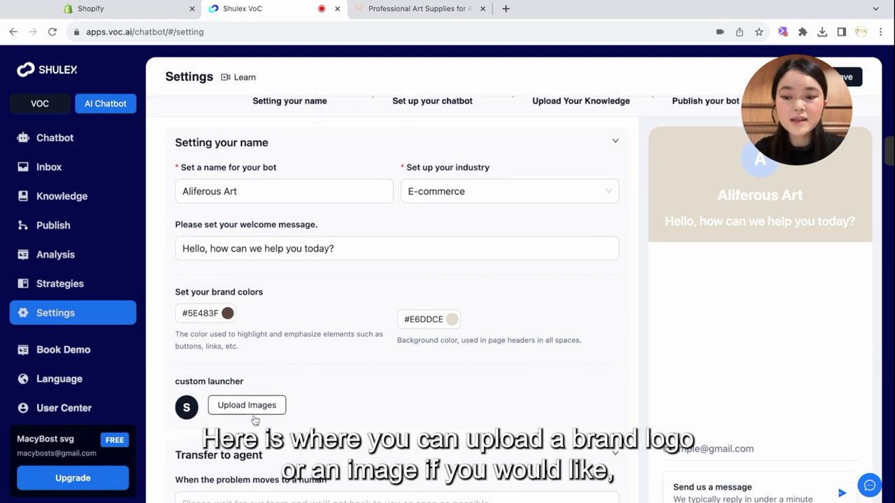
scroll(327, 392, "up", 1)
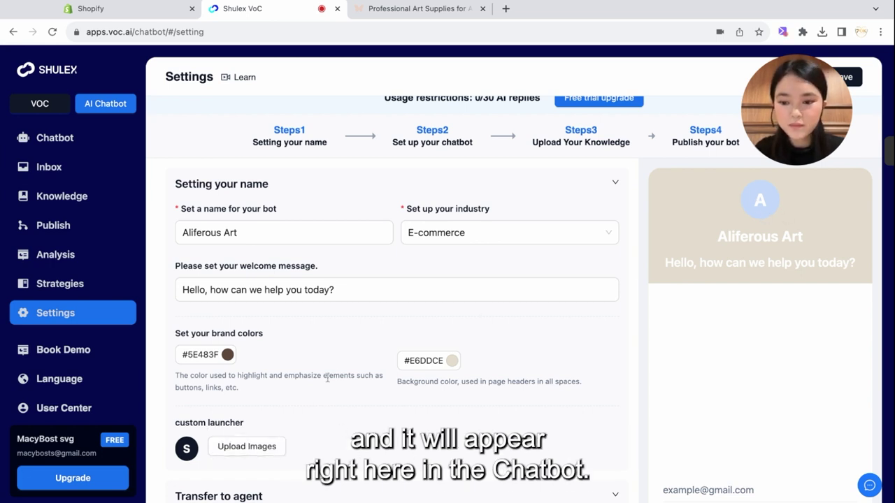
scroll(327, 378, "down", 1)
scroll(595, 350, "up", 2)
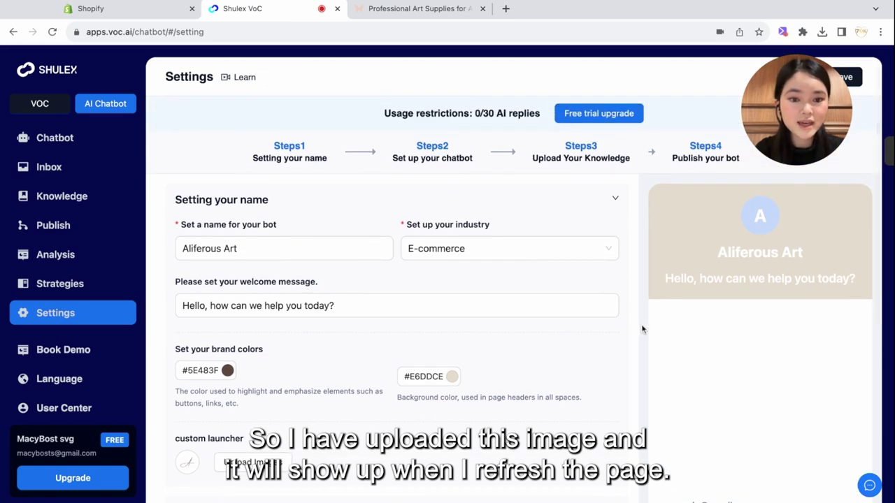
scroll(626, 358, "down", 5)
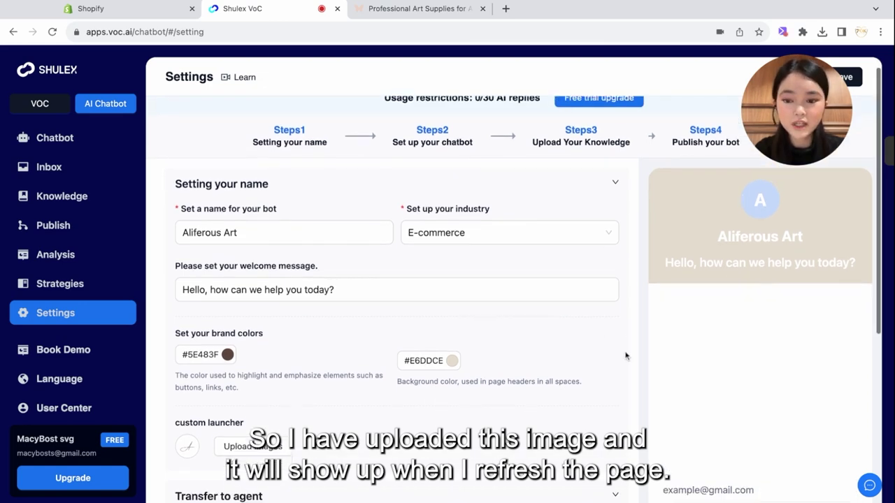
Step: Write the transfer-to-human message asking customers to wait for staff ASAP and thanking them for patience
left_click(350, 398)
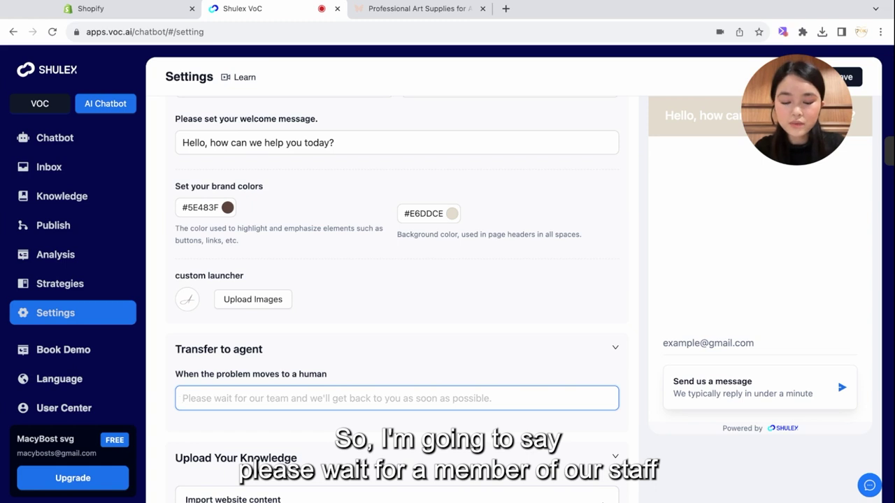
type("Please wait f")
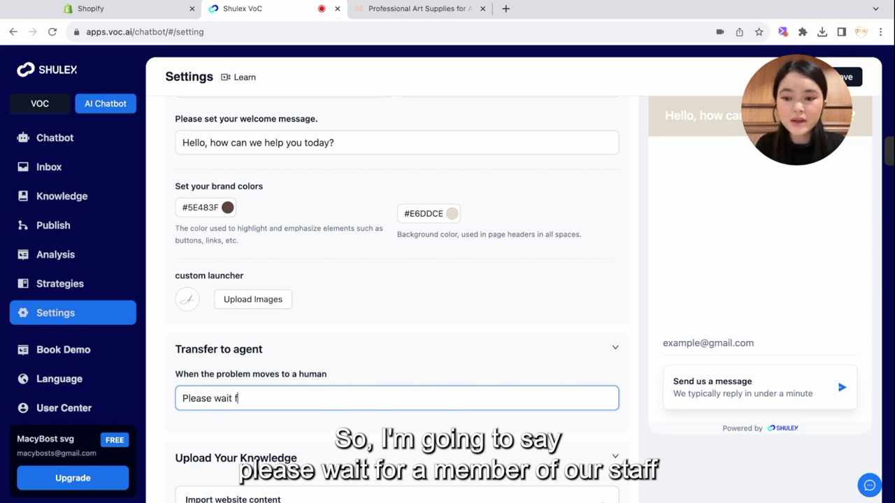
type("or a member of our ")
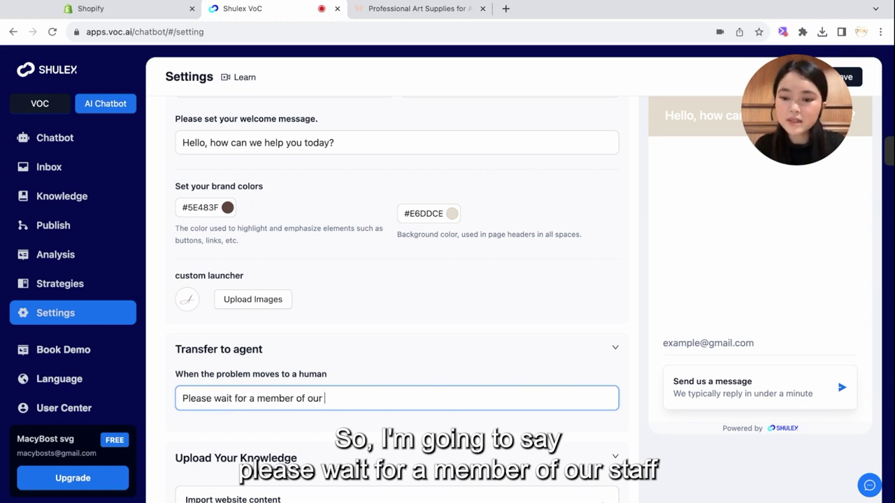
type("staff to ge")
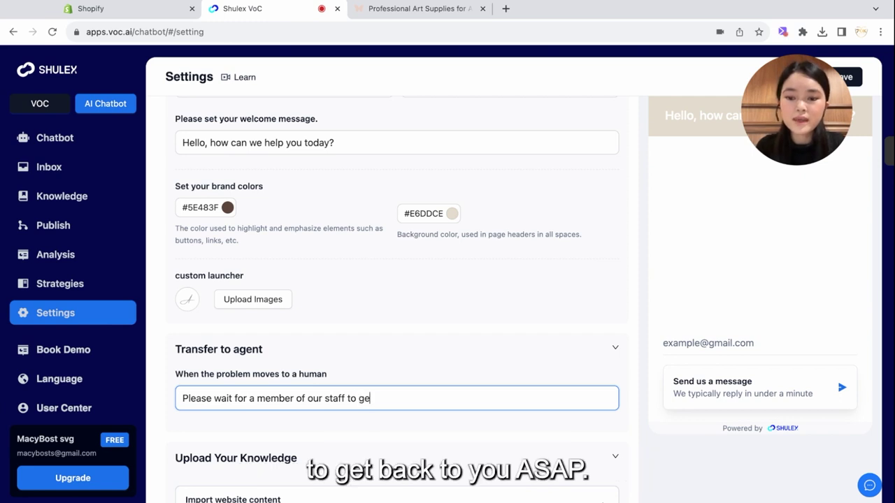
type("t back to you A")
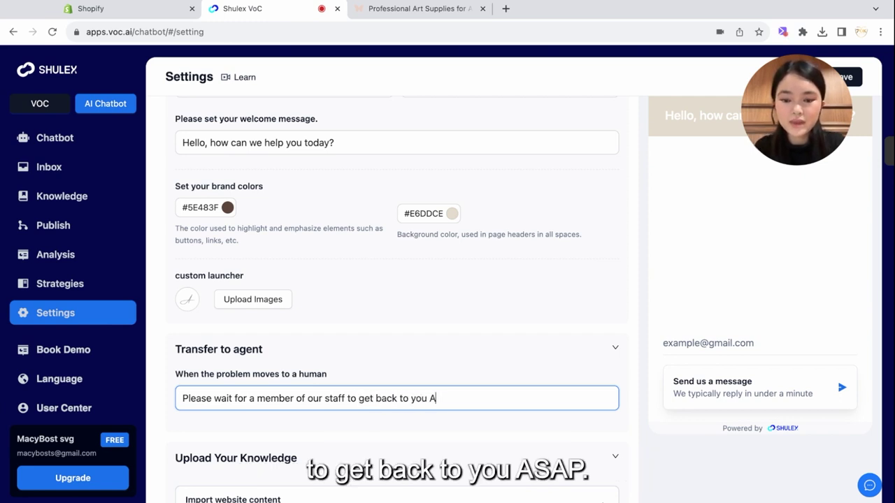
type("SAP, thank yo")
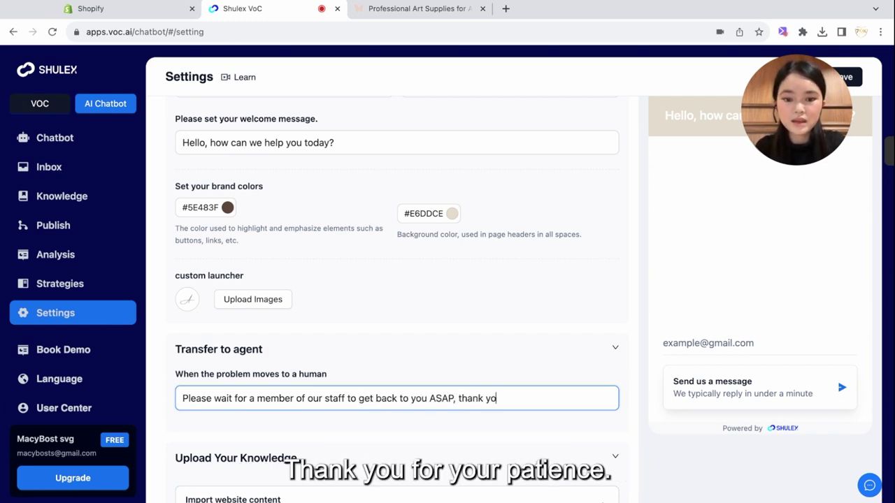
type("u for your patience!")
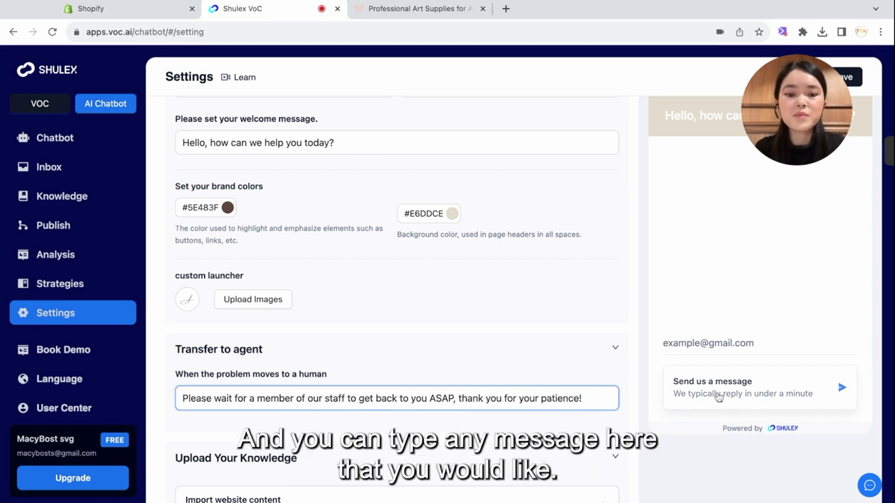
left_click(639, 395)
scroll(638, 391, "down", 4)
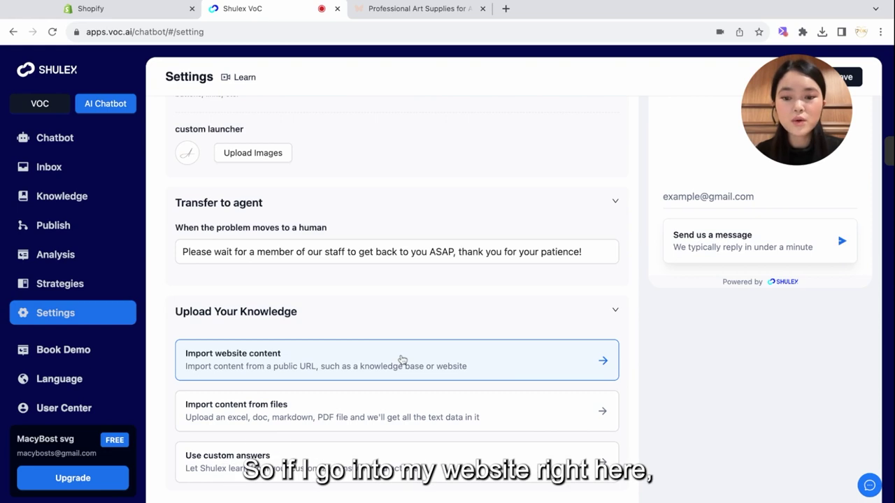
left_click(416, 8)
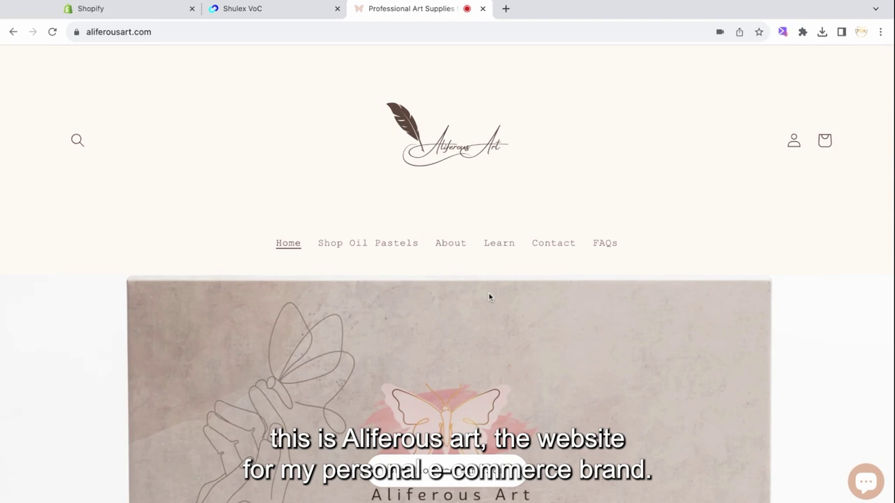
Step: Scroll through the Aliferous Art storefront homepage
scroll(428, 268, "down", 2)
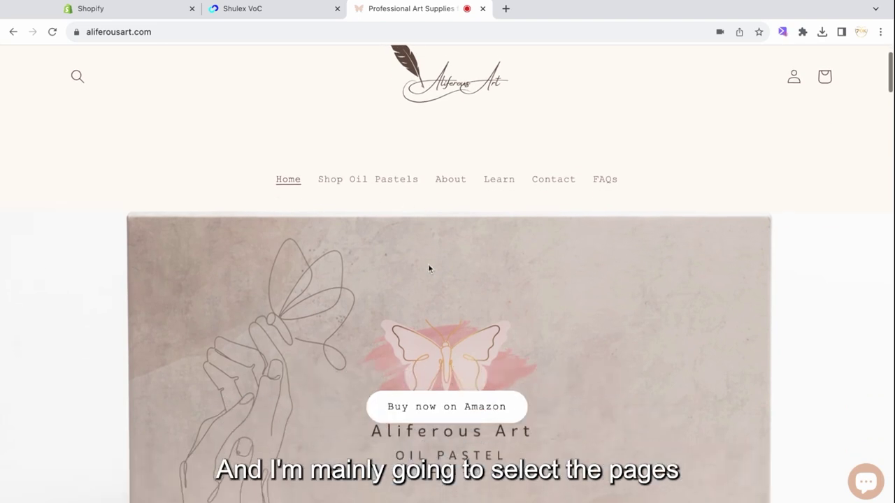
scroll(428, 267, "down", 3)
scroll(430, 266, "up", 5)
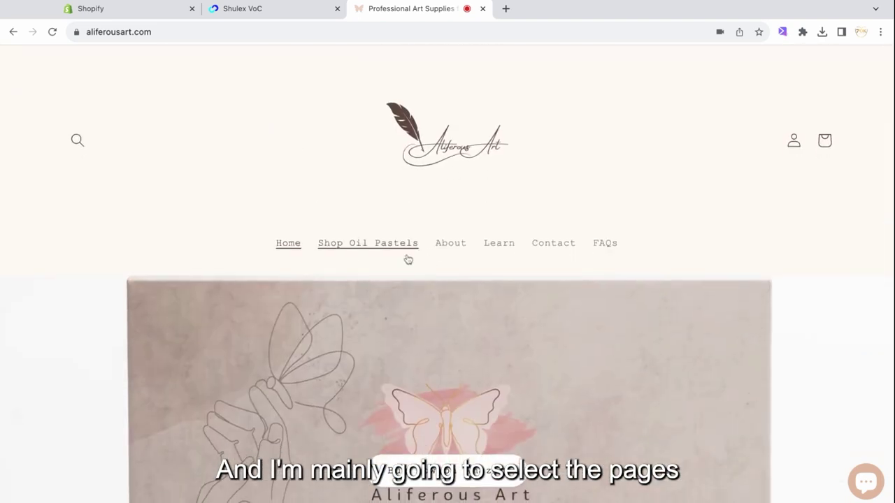
scroll(408, 260, "down", 8)
scroll(407, 260, "up", 10)
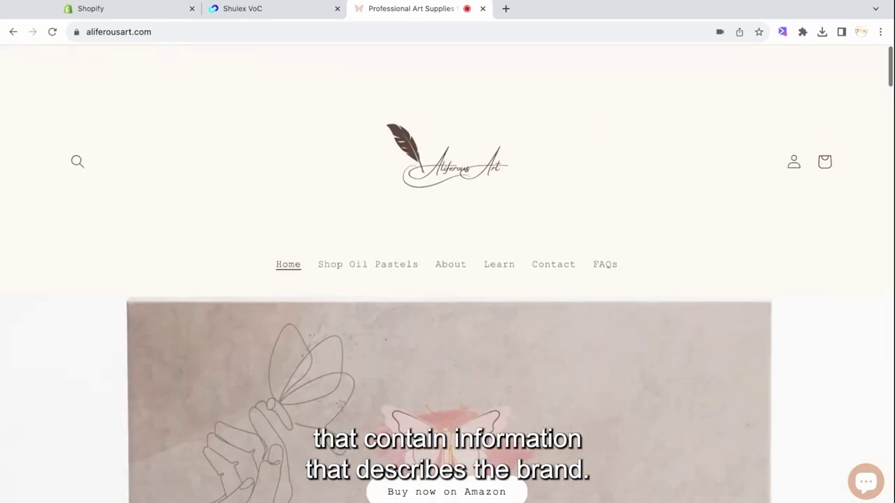
scroll(451, 252, "down", 1)
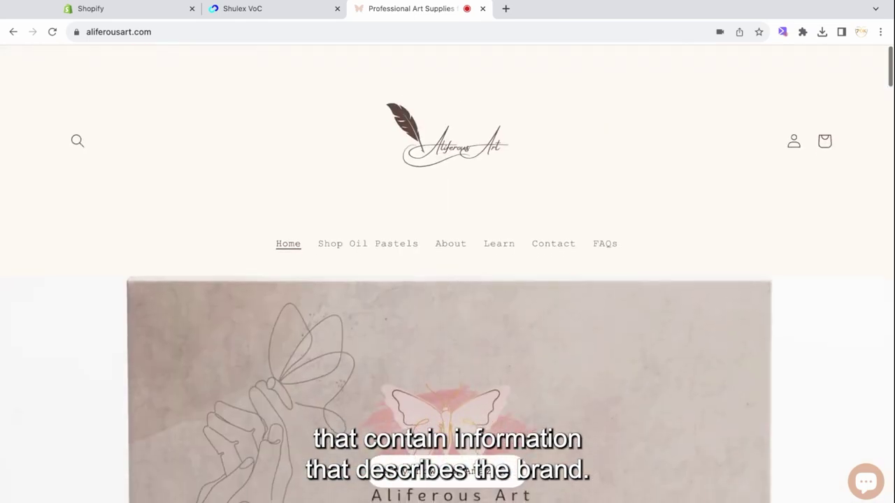
Step: View the store's About page and select its web address
left_click(451, 252)
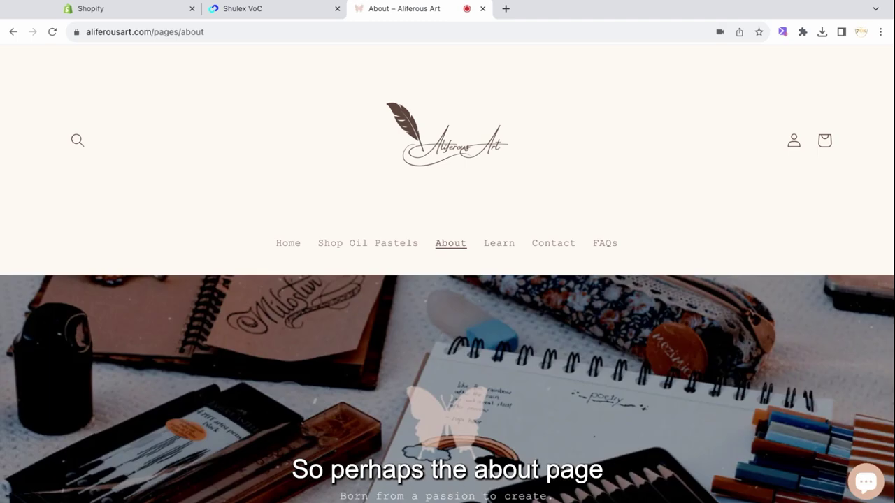
scroll(381, 325, "down", 6)
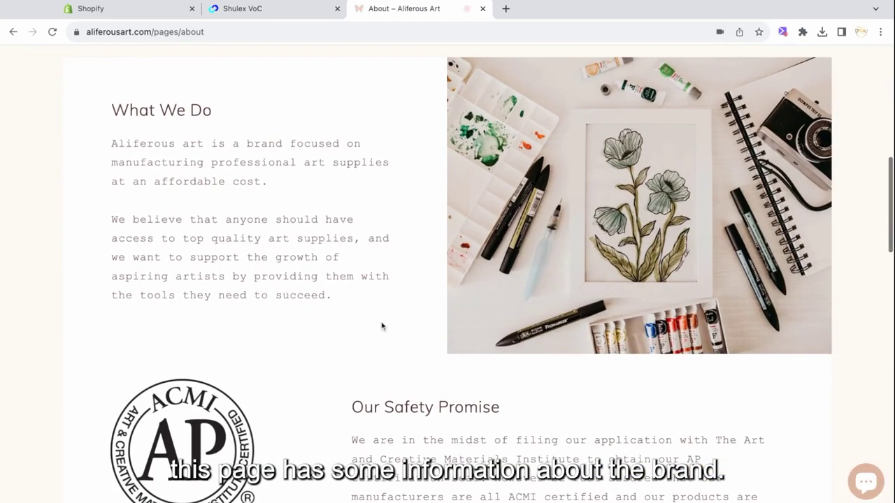
scroll(331, 275, "down", 5)
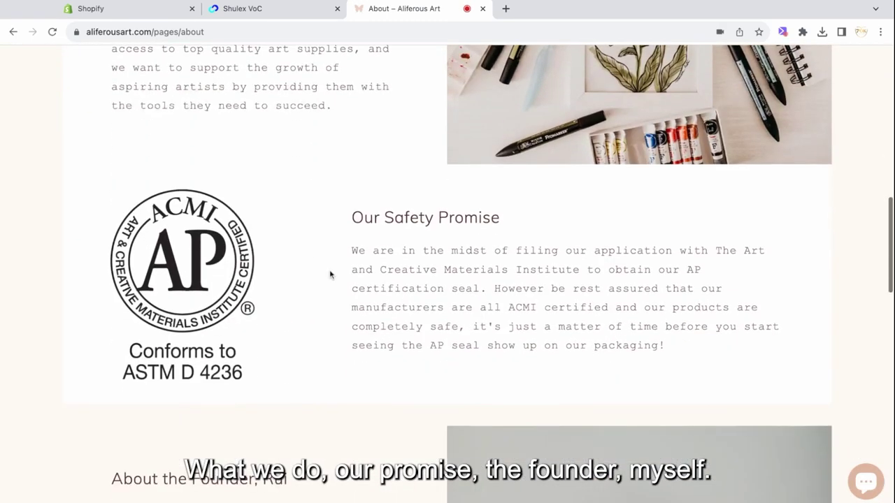
scroll(358, 220, "down", 4)
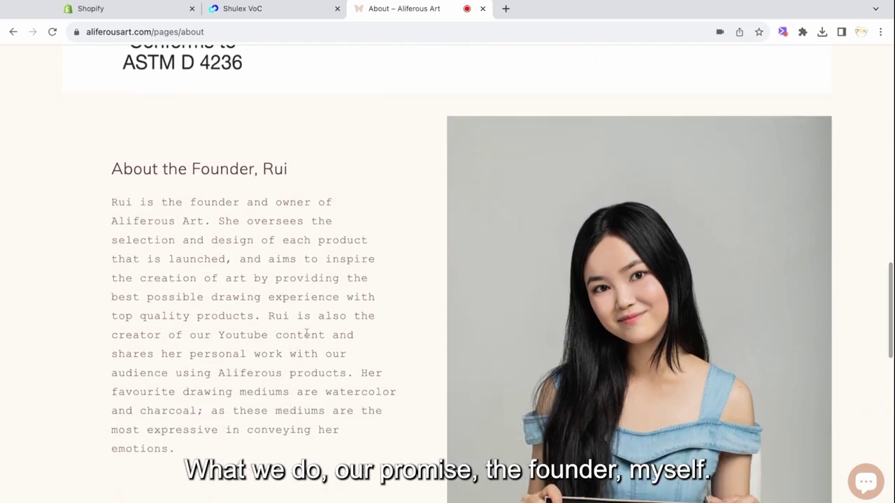
scroll(315, 322, "up", 8)
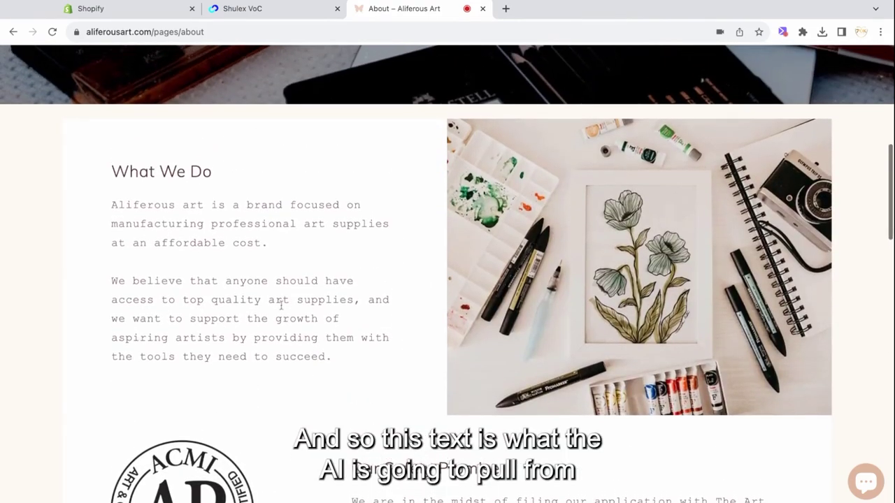
scroll(311, 315, "down", 3)
scroll(329, 280, "down", 4)
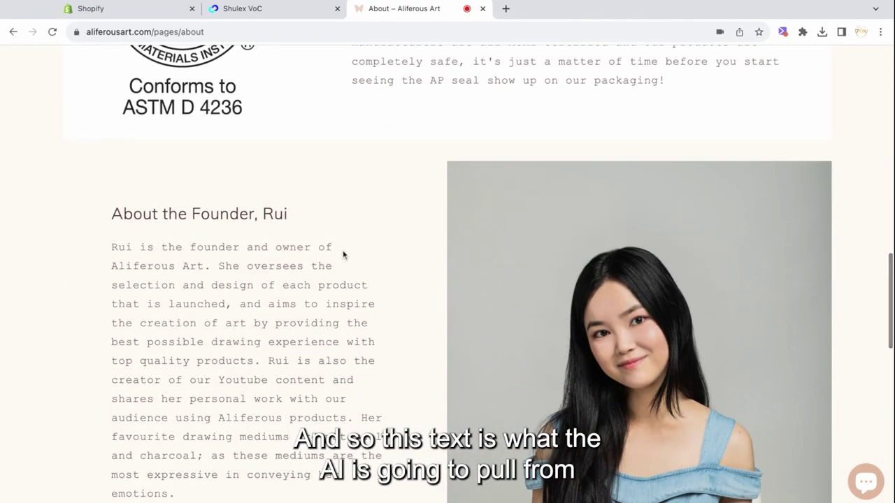
scroll(367, 305, "down", 1)
scroll(366, 305, "down", 1)
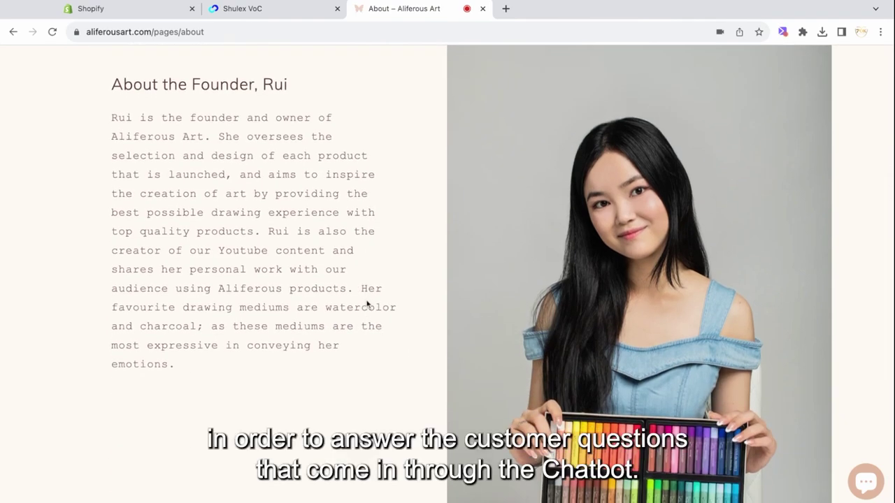
scroll(448, 280, "up", 15)
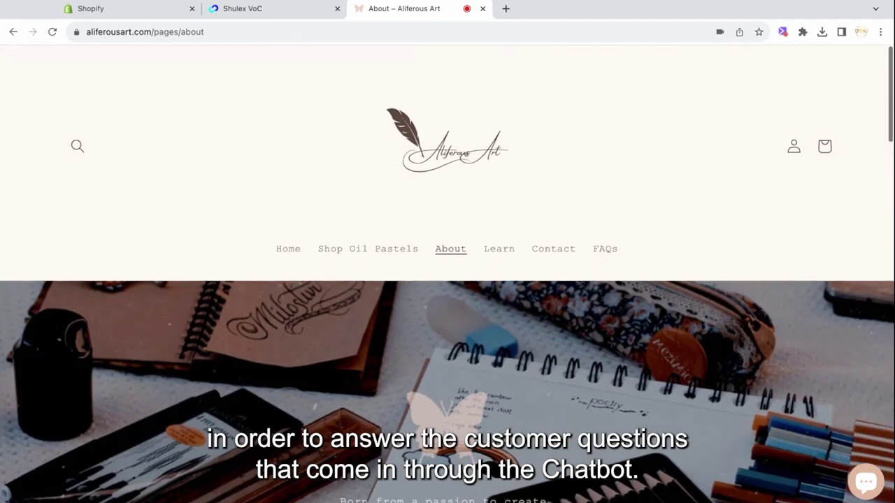
left_click(214, 35)
key("ctrl+c")
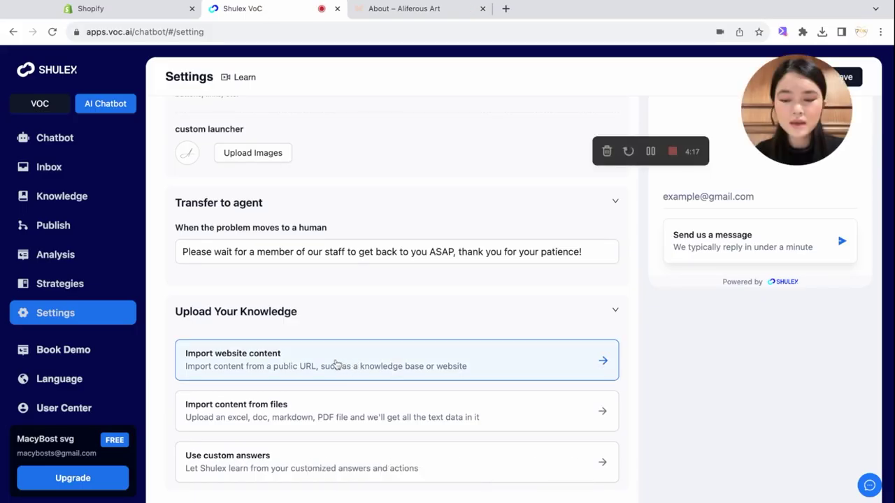
Step: Start a website import and paste the About page URL into the URL list
left_click(337, 365)
left_click(352, 289)
key("ctrl+v")
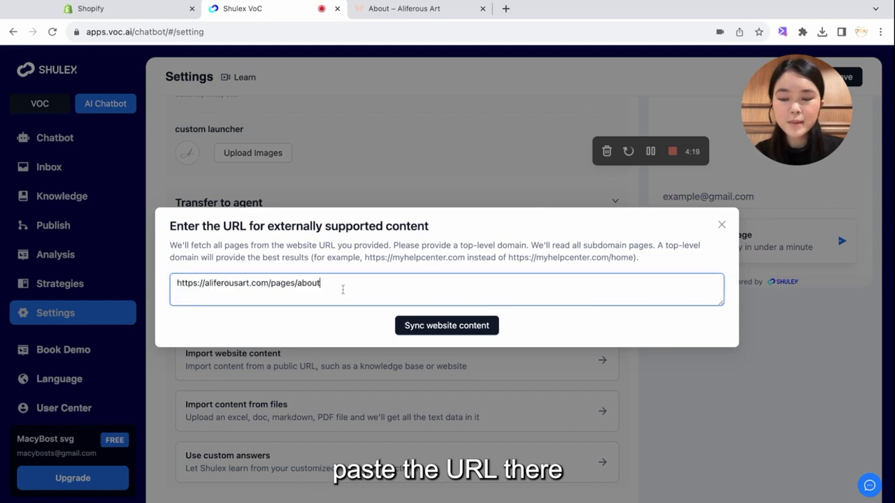
key("Return")
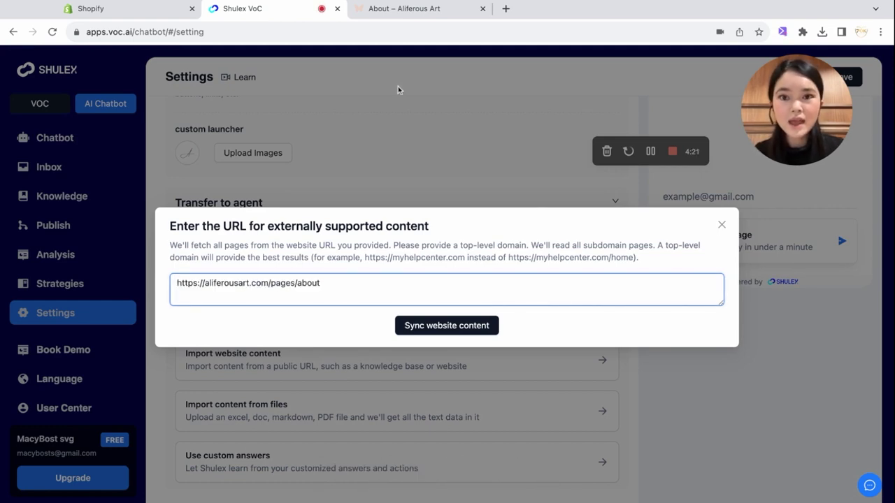
Step: Copy the store's FAQs page URL and add it as the next line in the list
left_click(404, 9)
left_click(605, 243)
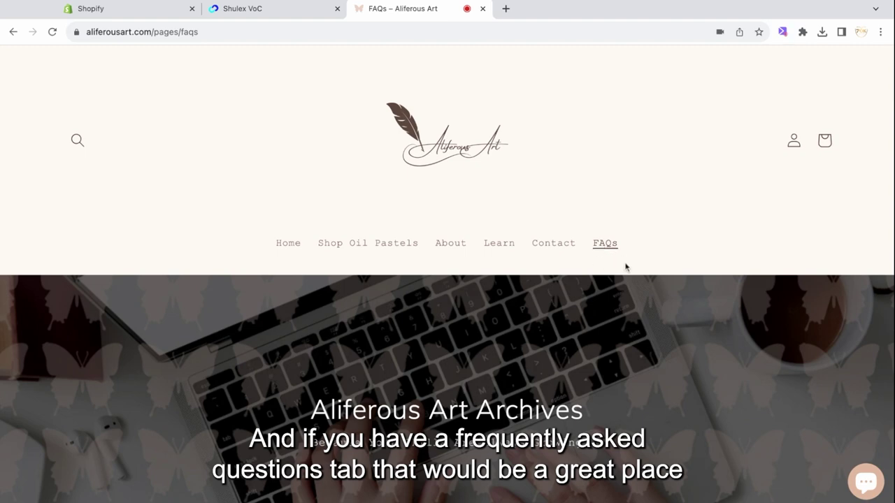
scroll(631, 280, "down", 7)
scroll(631, 280, "up", 1)
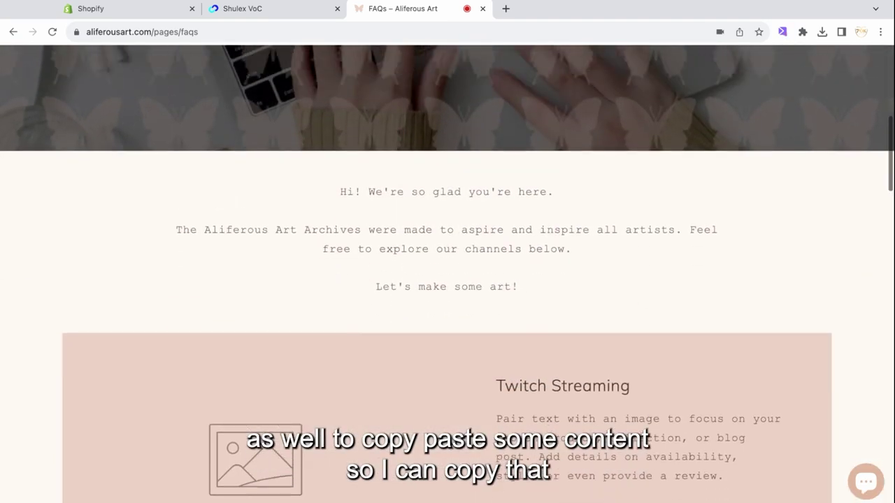
scroll(361, 92, "up", 10)
left_click(302, 32)
key("ctrl+c")
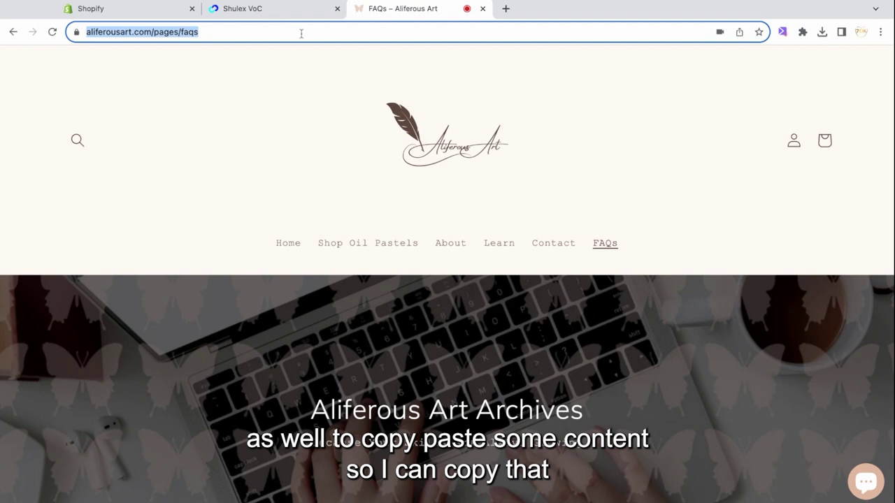
left_click(238, 11)
left_click(366, 286)
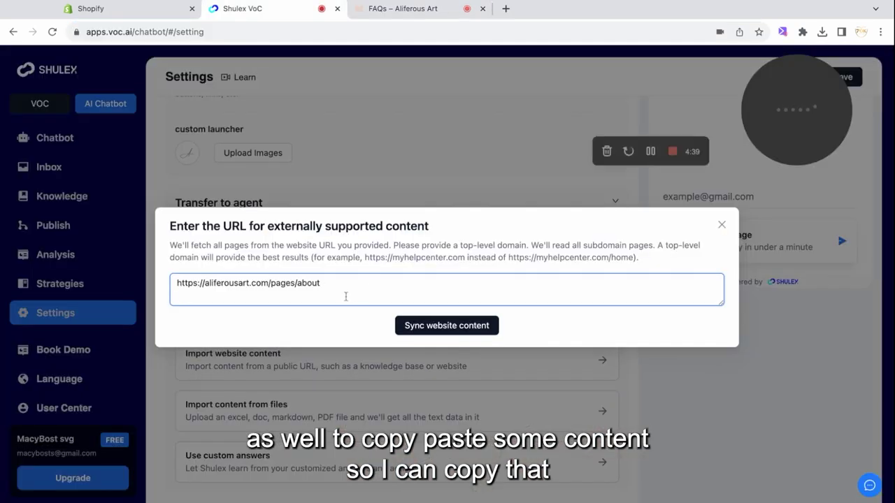
key("ctrl+v")
key("Return")
Step: Copy the oil pastels product page URL and paste it into the URL list
scroll(345, 296, "down", 1)
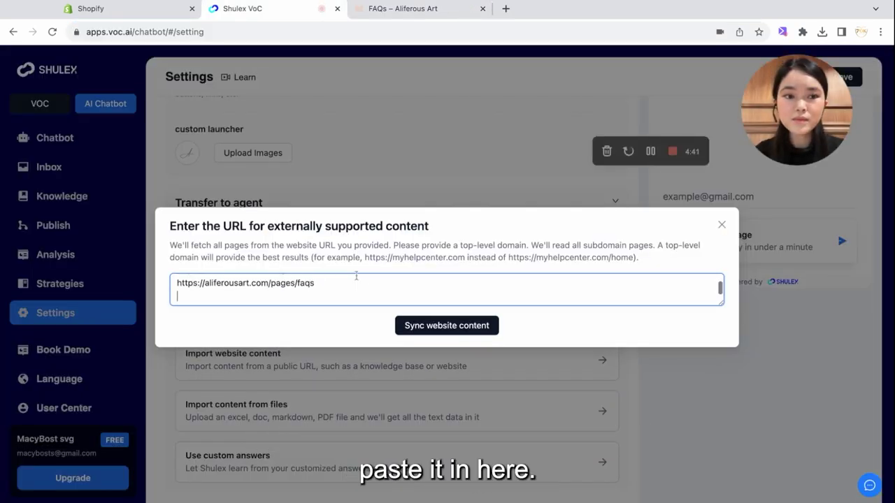
left_click(402, 8)
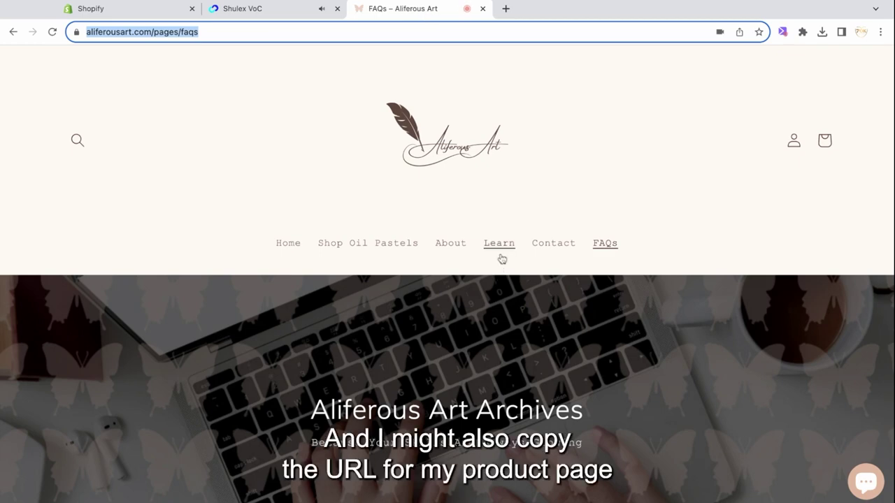
left_click(404, 249)
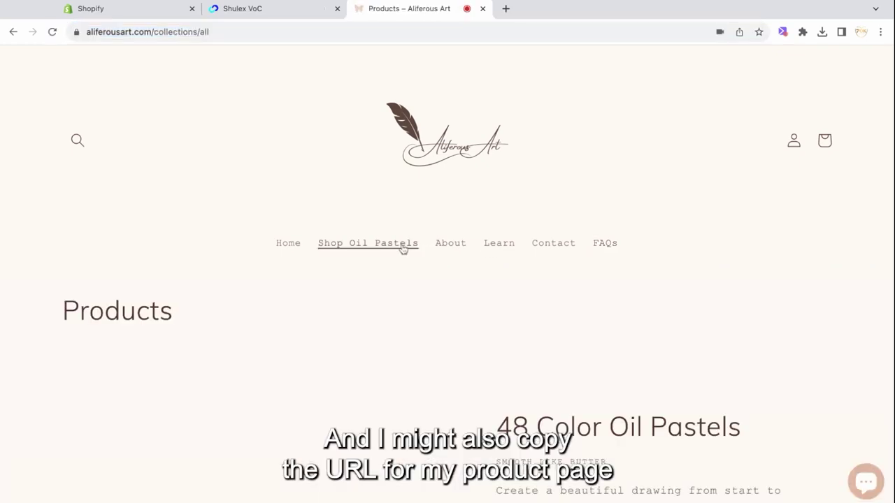
scroll(513, 306, "down", 3)
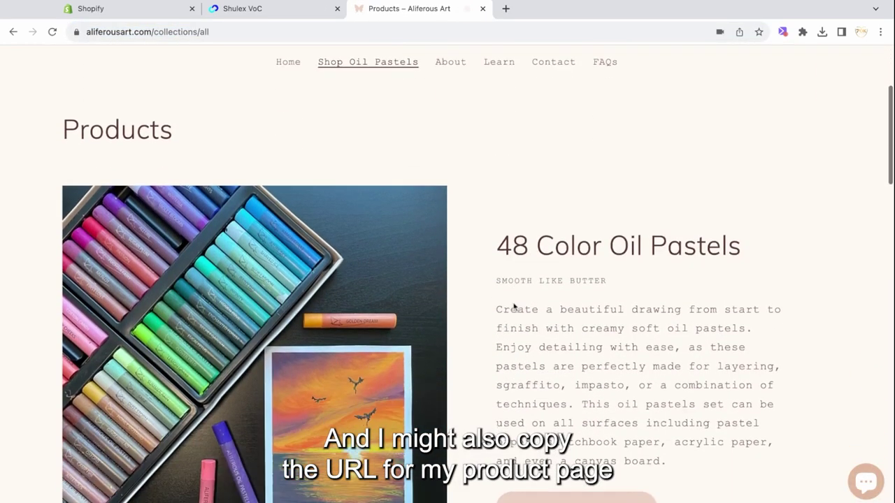
scroll(513, 307, "down", 2)
scroll(473, 330, "down", 5)
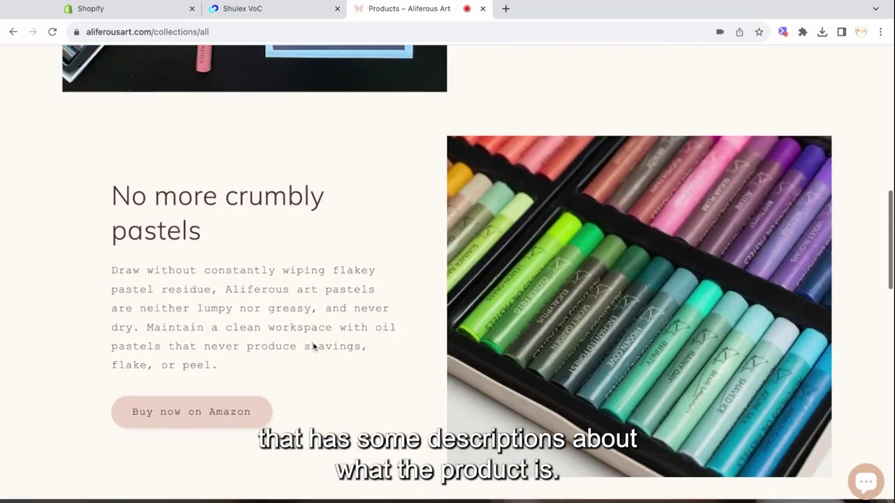
scroll(424, 312, "down", 2)
scroll(424, 312, "up", 15)
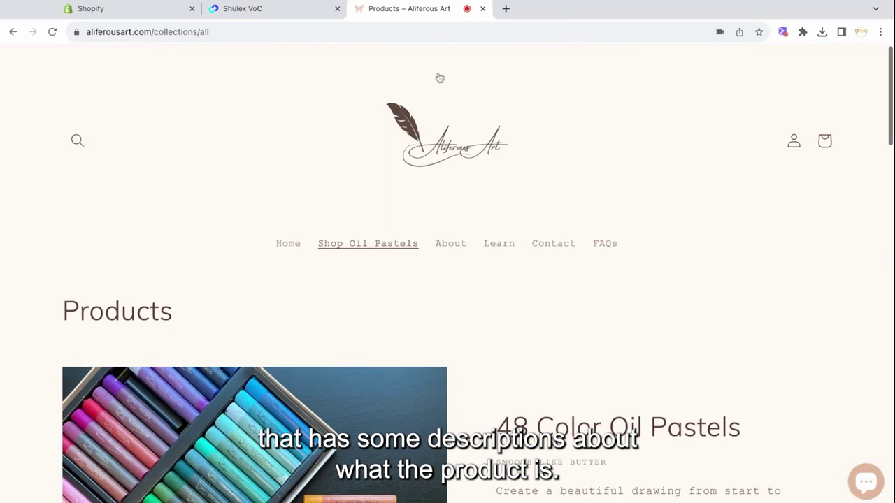
left_click(401, 30)
key("ctrl+c")
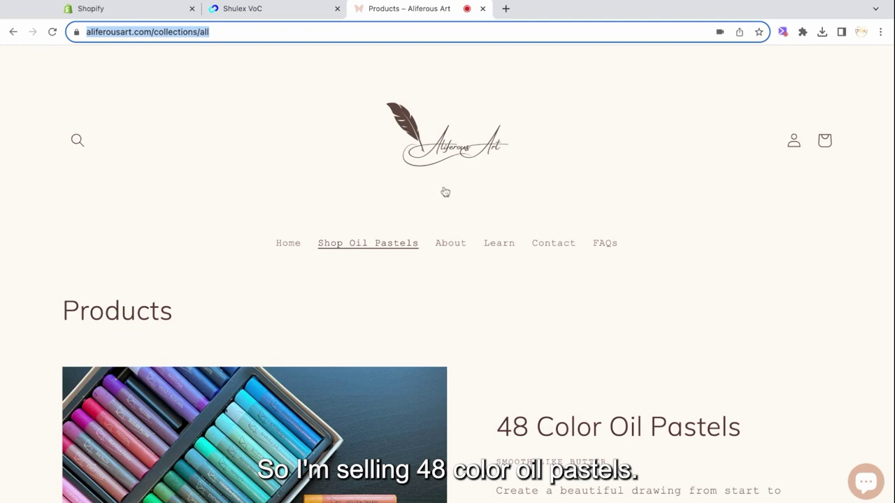
scroll(454, 231, "down", 3)
scroll(479, 248, "down", 2)
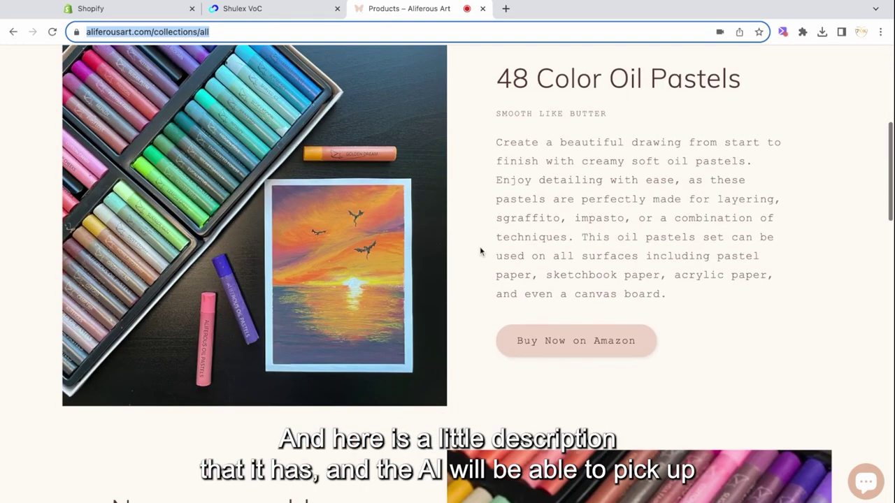
scroll(480, 248, "up", 5)
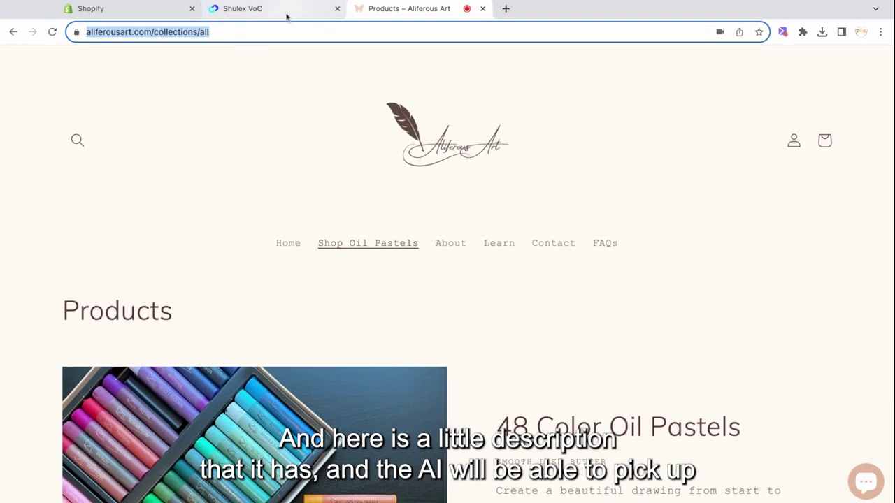
scroll(404, 238, "down", 4)
scroll(405, 238, "up", 3)
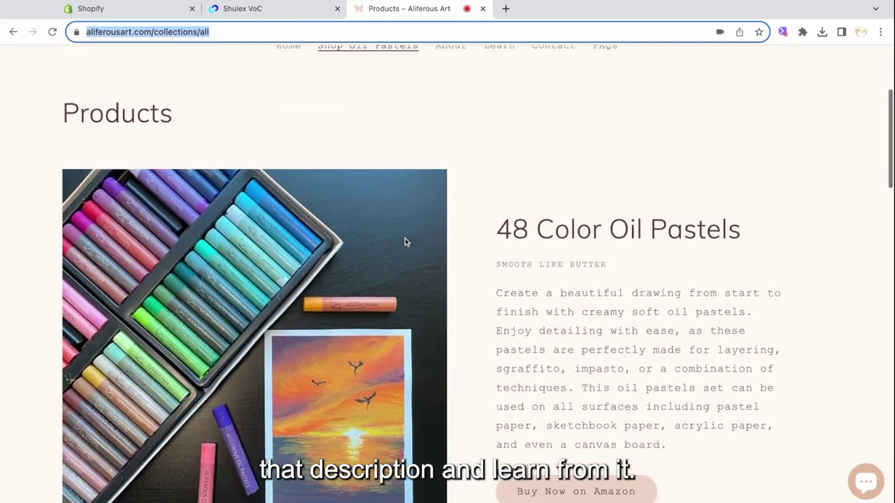
left_click(304, 11)
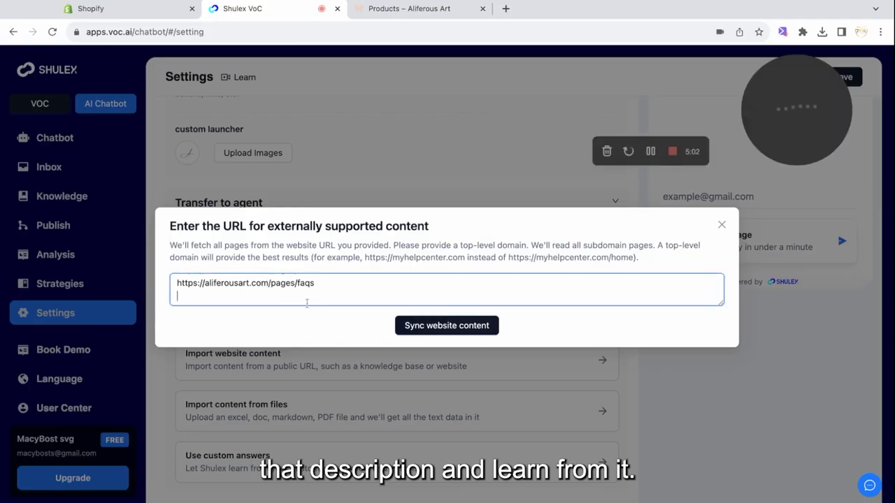
key("ctrl+v")
Step: Import the three listed store pages into the chatbot's knowledge
scroll(349, 288, "up", 1)
scroll(373, 289, "down", 1)
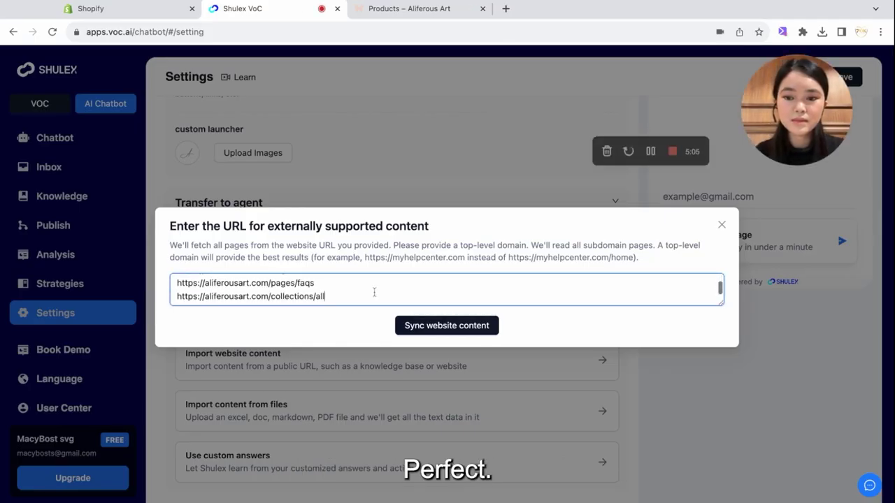
scroll(374, 292, "up", 1)
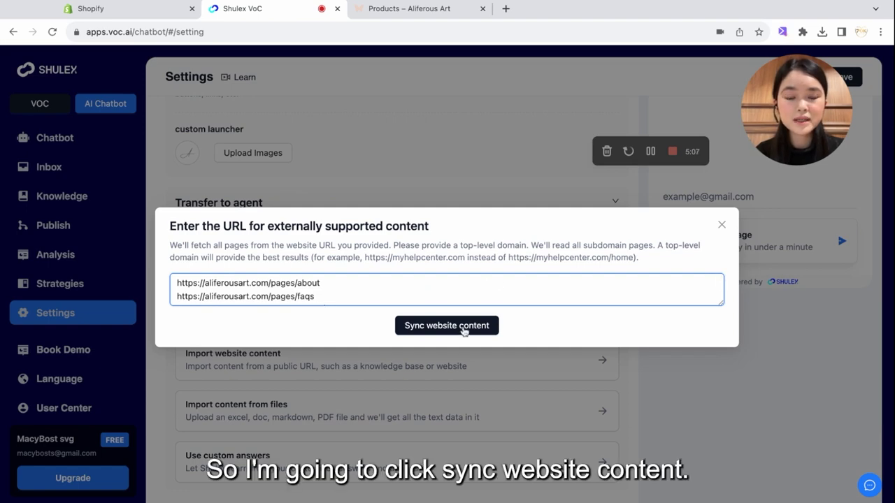
left_click(447, 325)
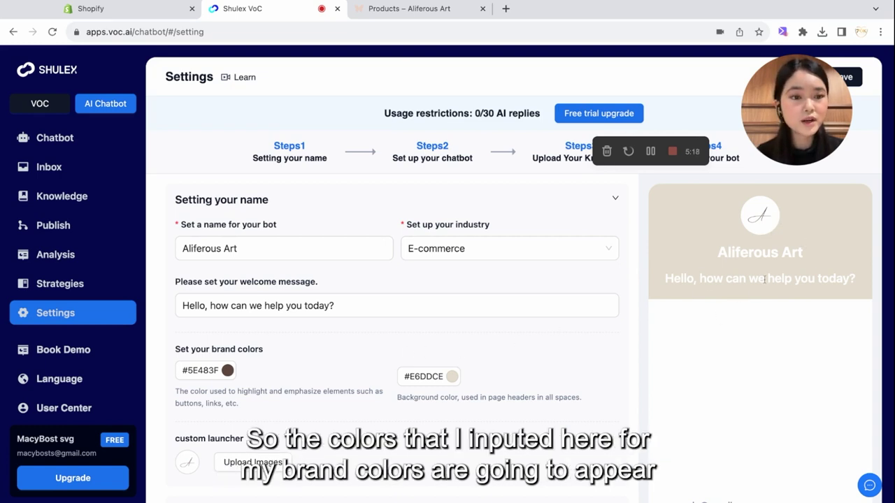
Step: Save the chatbot settings once the website content sync succeeds
scroll(627, 305, "down", 2)
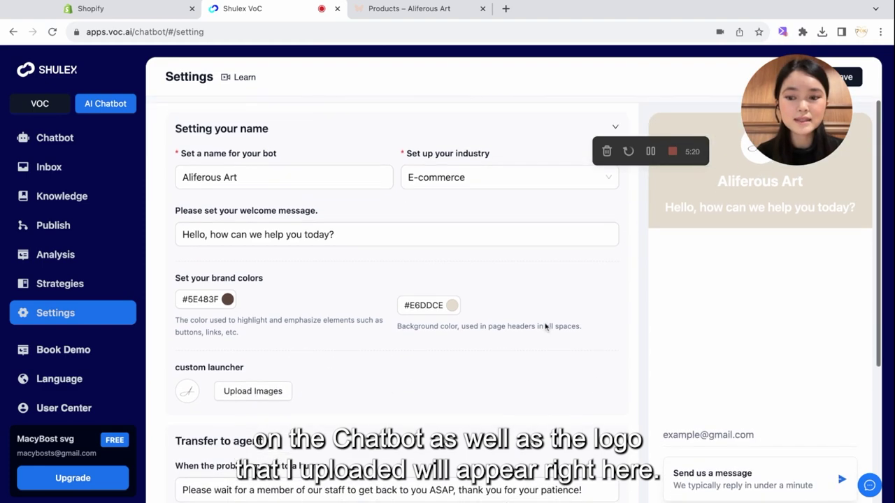
scroll(547, 327, "up", 2)
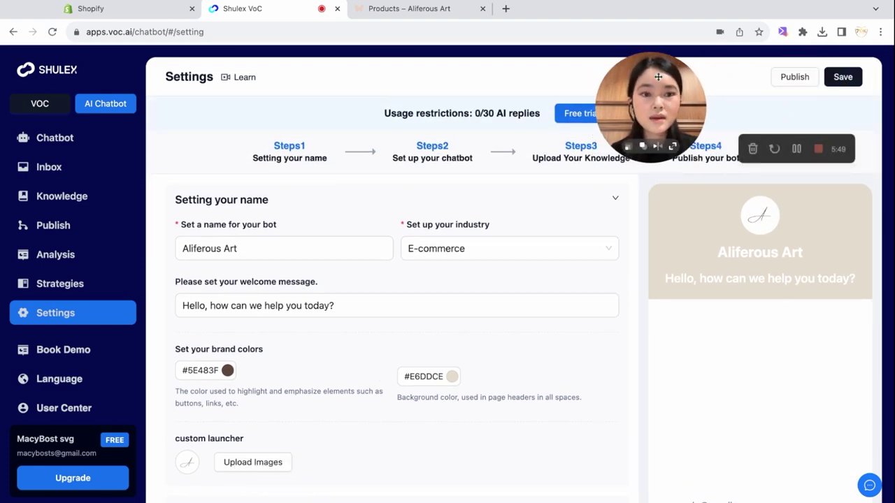
left_click(846, 79)
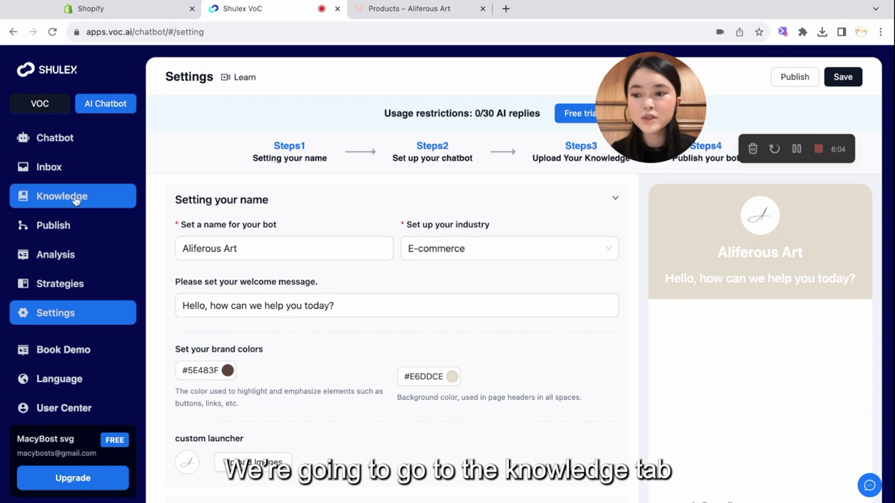
left_click(76, 197)
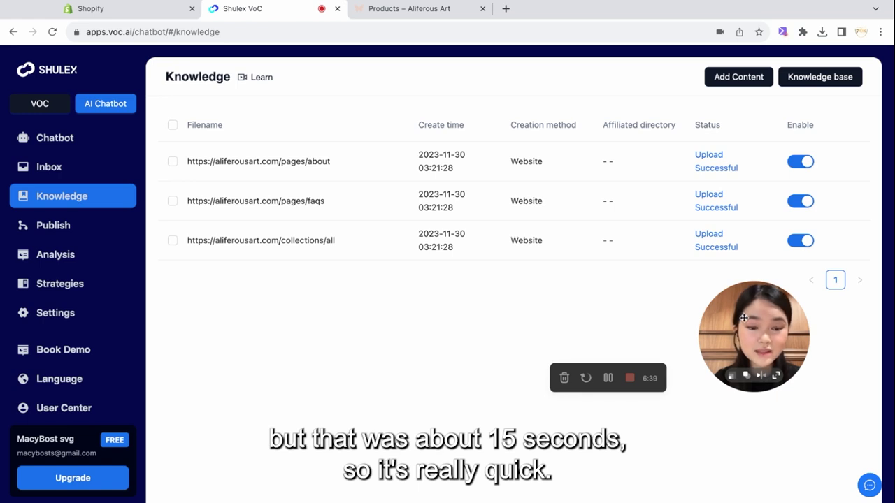
Step: Show the Live Chat embed code from the Publish options
left_click(69, 228)
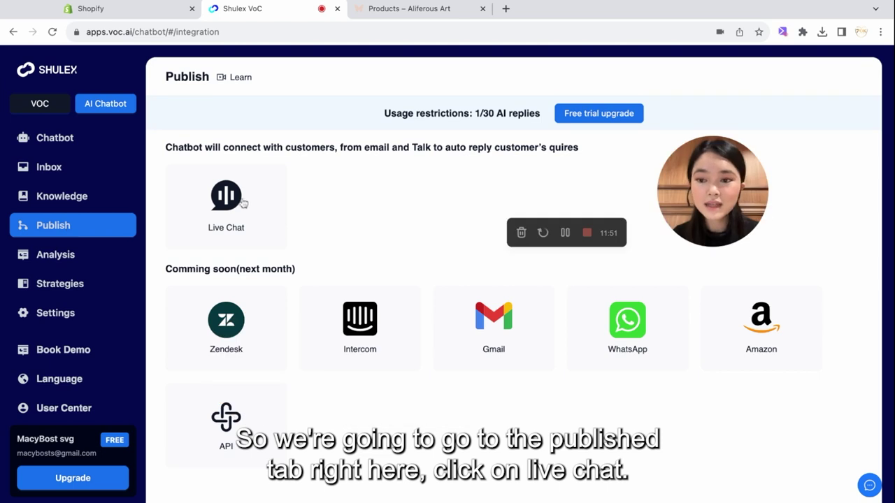
left_click(239, 204)
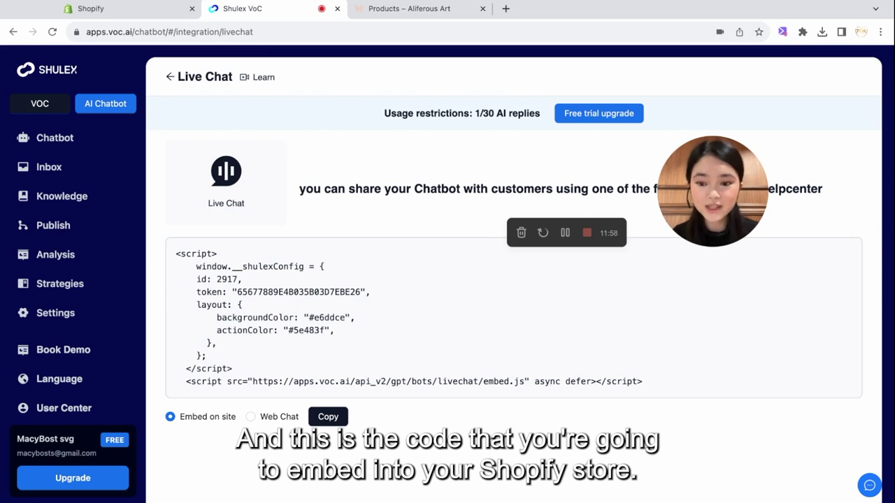
Step: Copy the Live Chat embed script and go to the Shopify store admin
left_click(332, 418)
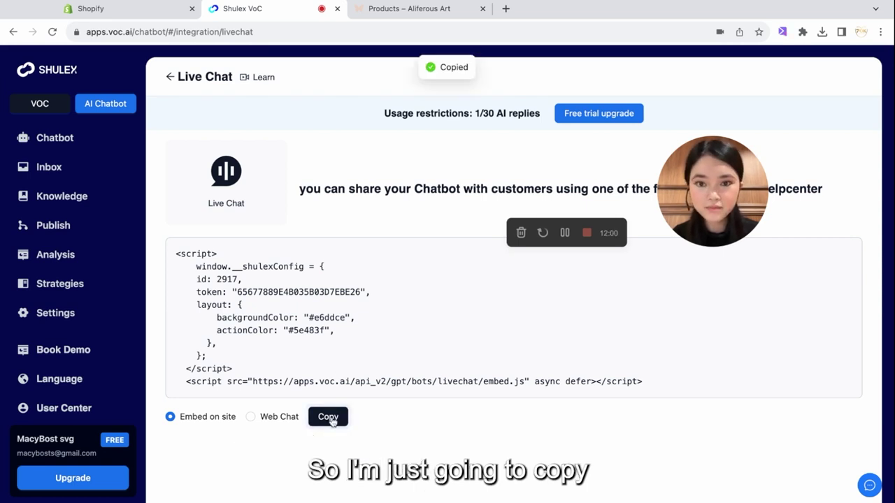
left_click(137, 10)
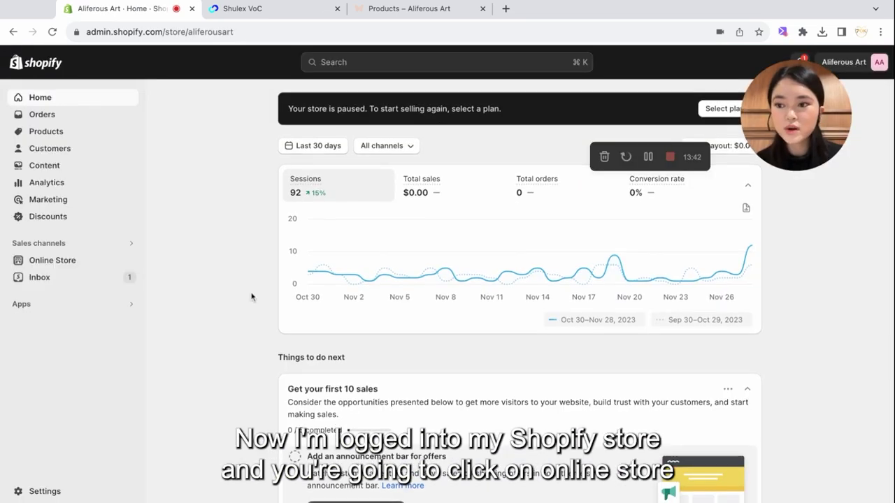
Step: Open the Studio theme's code editor from Online Store themes
left_click(67, 268)
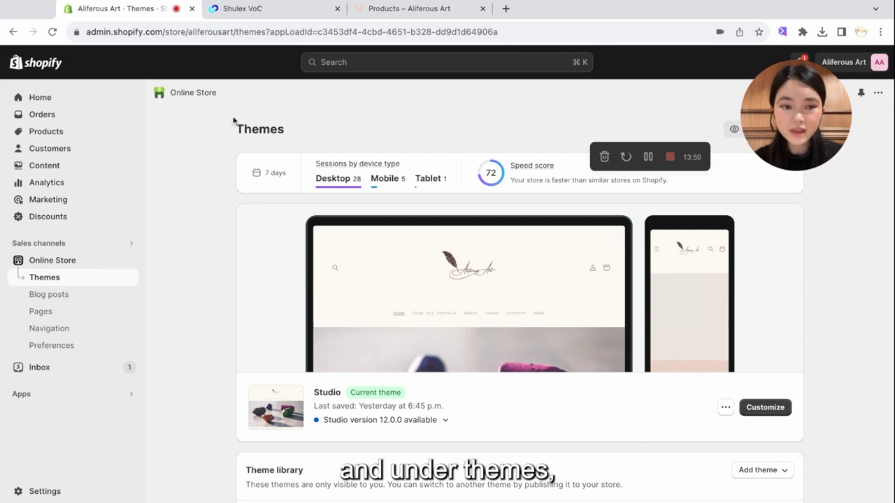
left_click(725, 409)
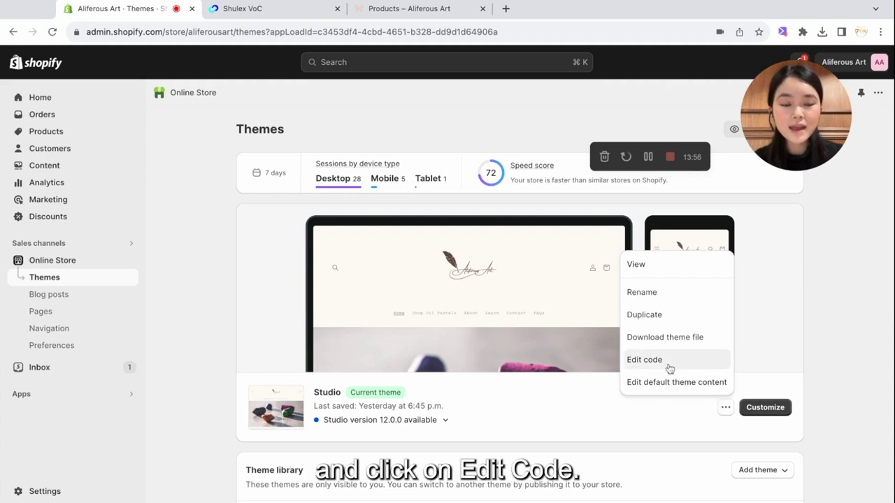
left_click(633, 360)
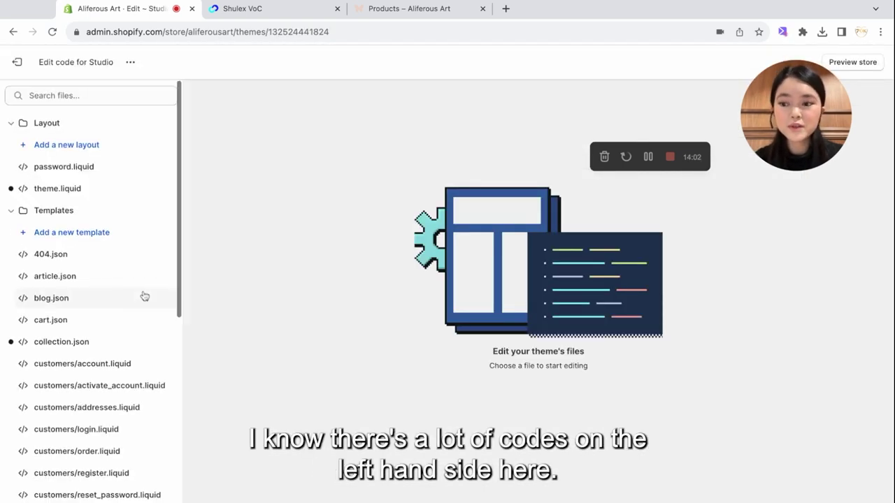
Step: Open theme.liquid under Layout and scroll down toward its closing body tag
scroll(144, 295, "down", 5)
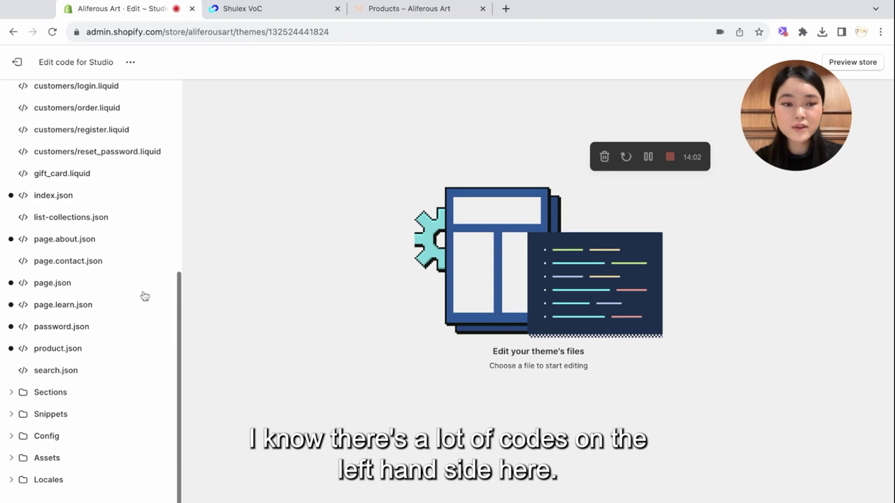
scroll(144, 295, "up", 5)
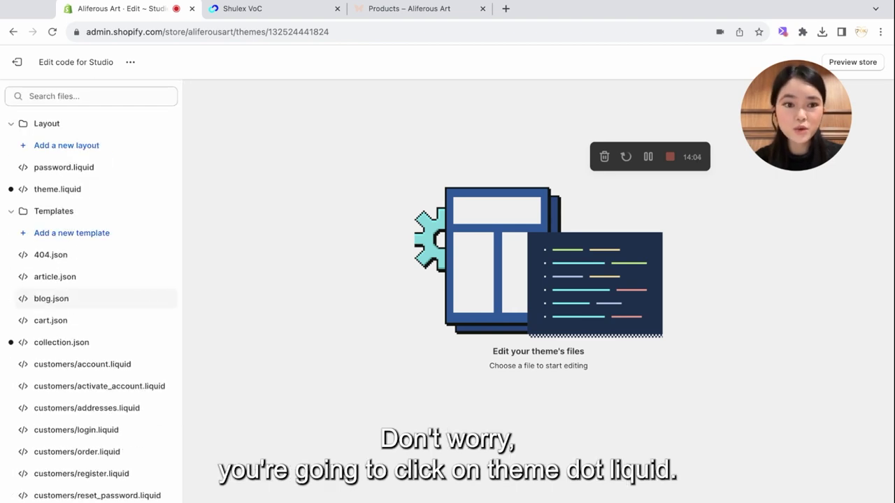
left_click(79, 194)
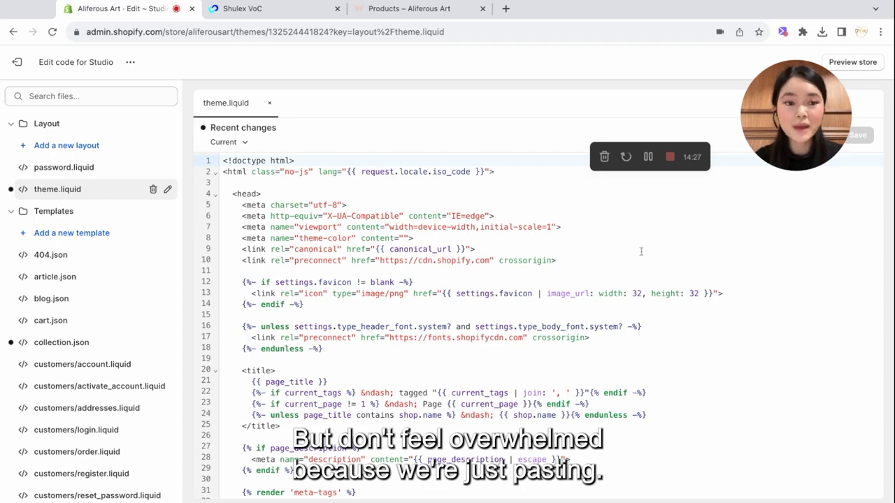
scroll(640, 252, "down", 20)
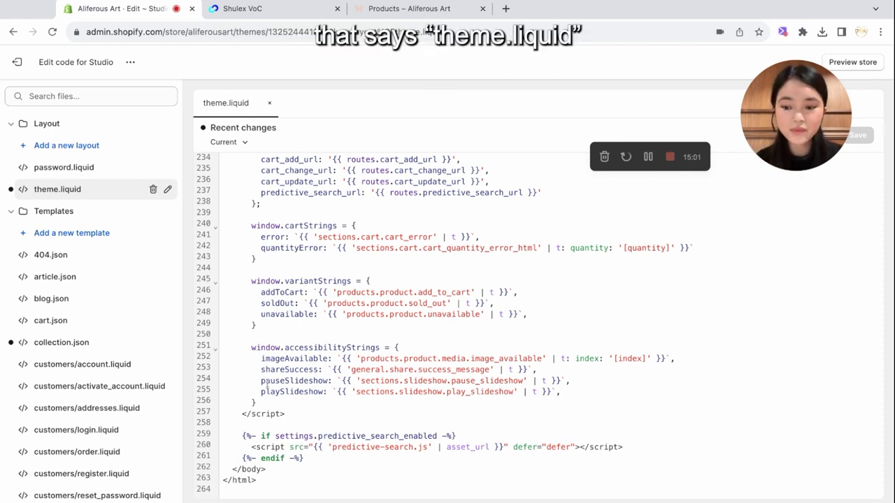
Step: Paste the Shulex chat widget script on a new line above </body> in theme.liquid and save
left_click(319, 458)
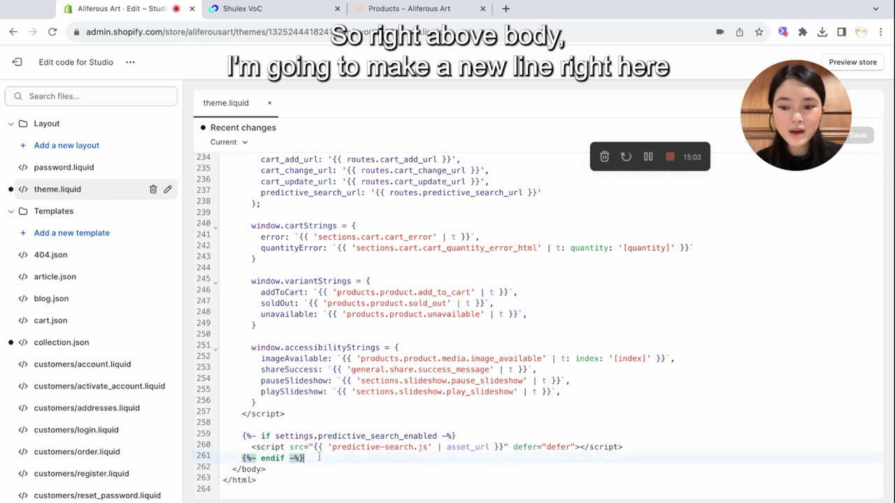
key("Return")
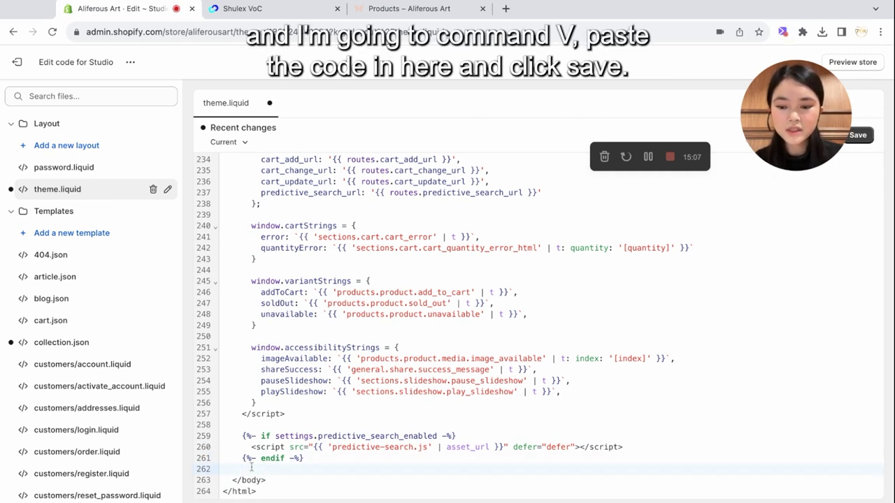
key("super+v")
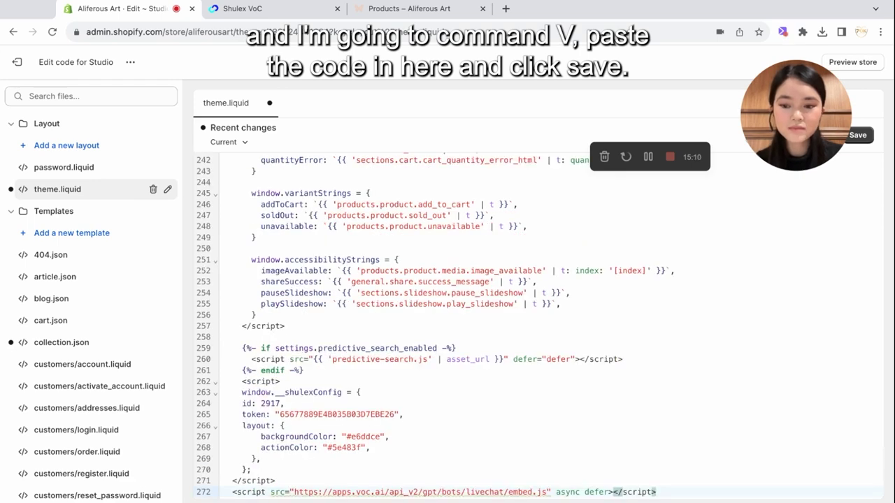
scroll(431, 406, "down", 1)
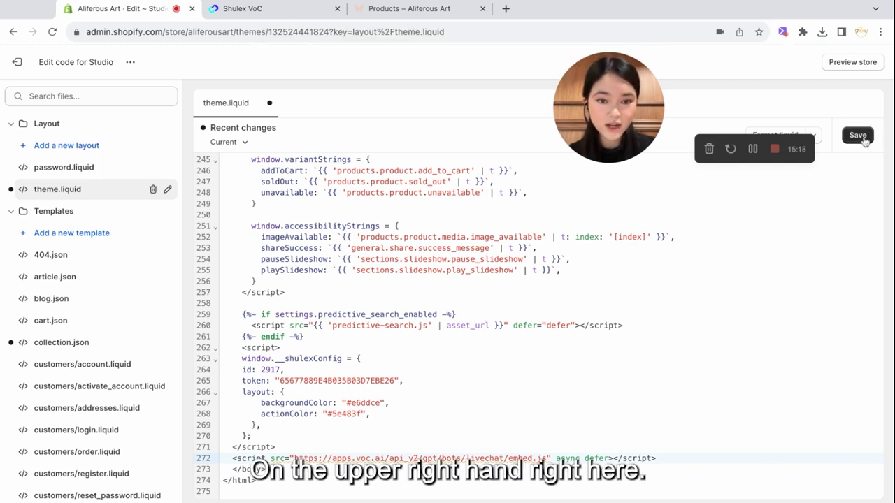
left_click(859, 136)
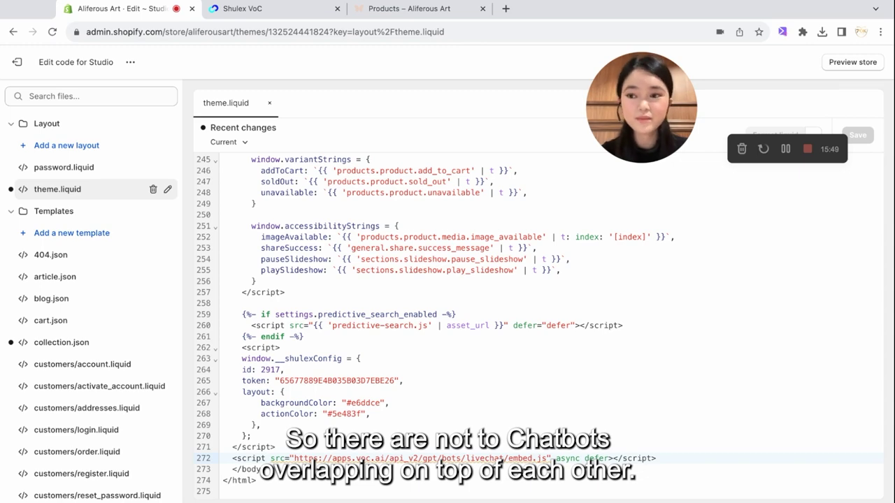
Step: Turn off Shopify Inbox's built-in Online store chat in its chat settings
left_click(21, 63)
left_click_drag(616, 114, 800, 173)
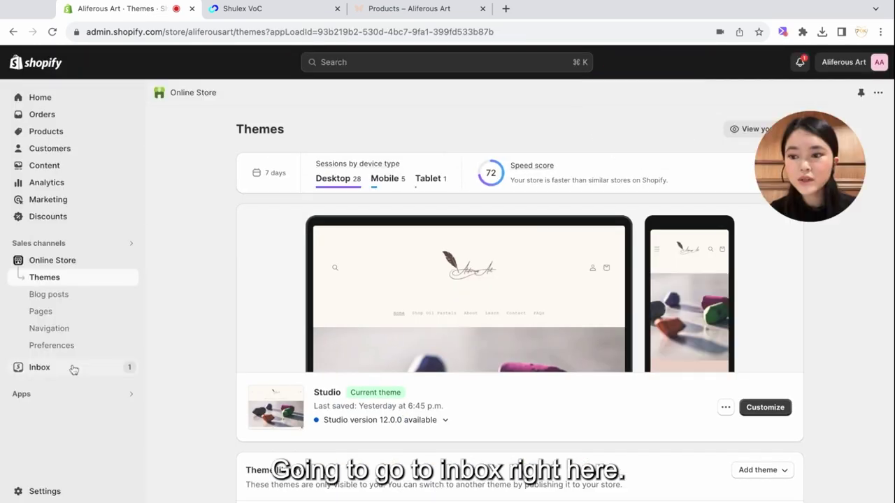
left_click(60, 372)
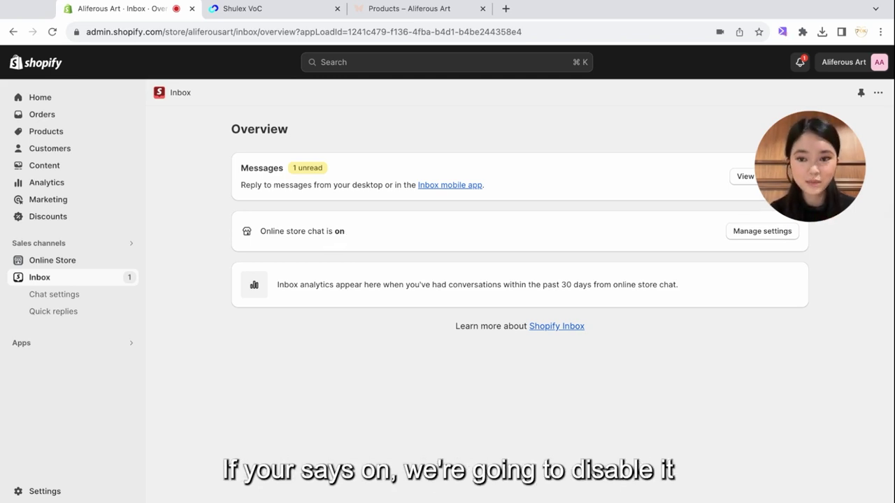
left_click(740, 237)
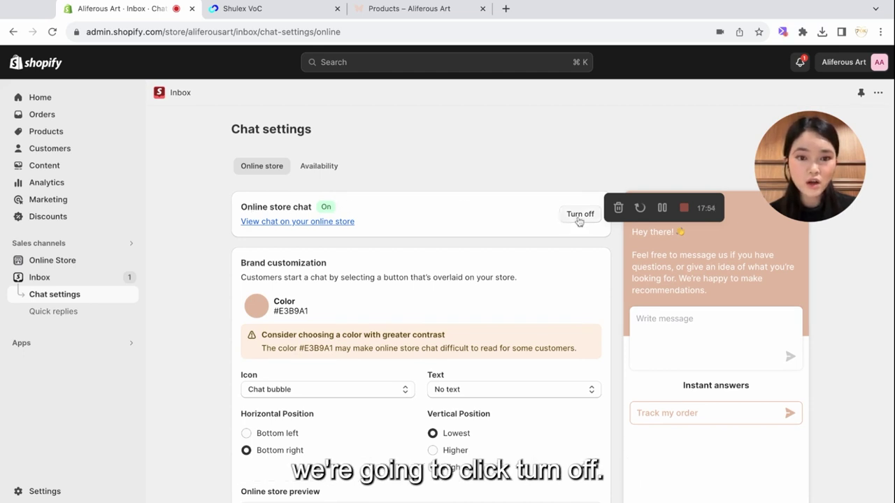
left_click(578, 217)
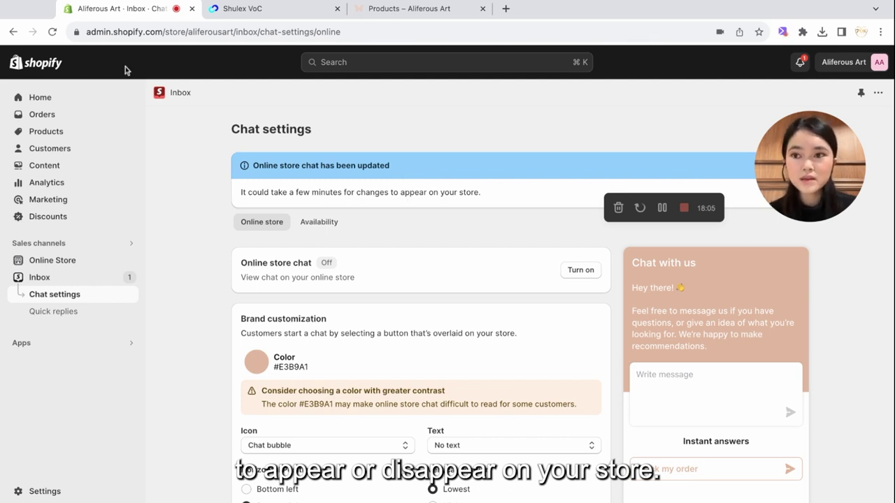
Step: Reload the Aliferous Art products page and open the Shulex chat bubble at bottom right
left_click(398, 8)
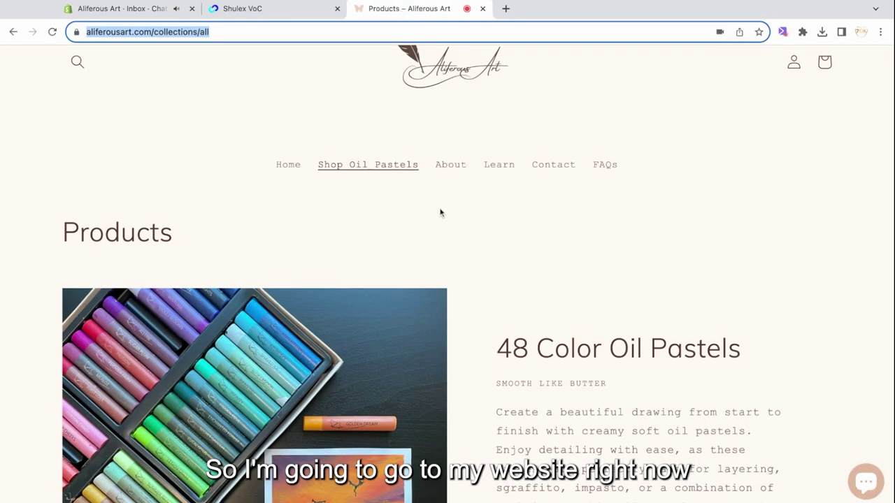
scroll(496, 239, "up", 2)
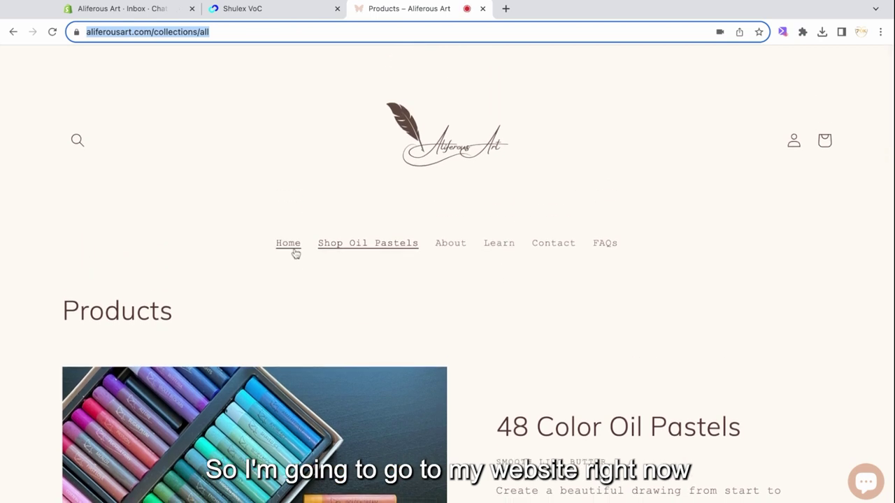
left_click(52, 32)
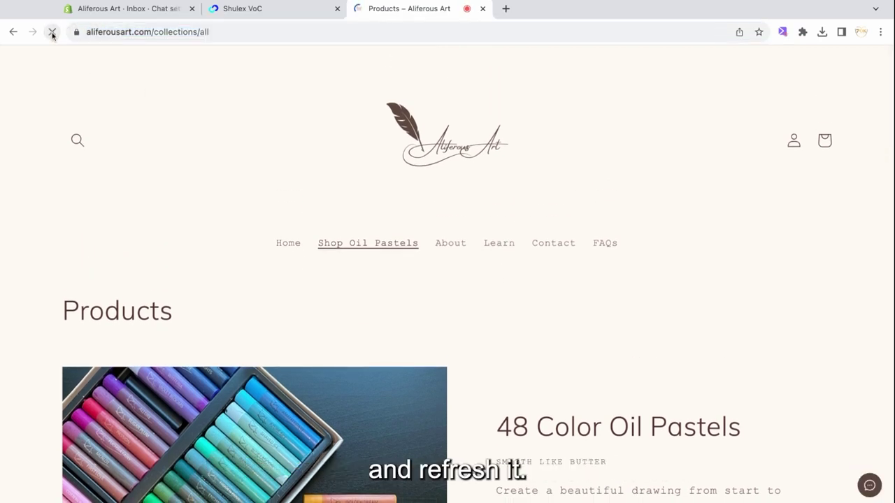
left_click(869, 488)
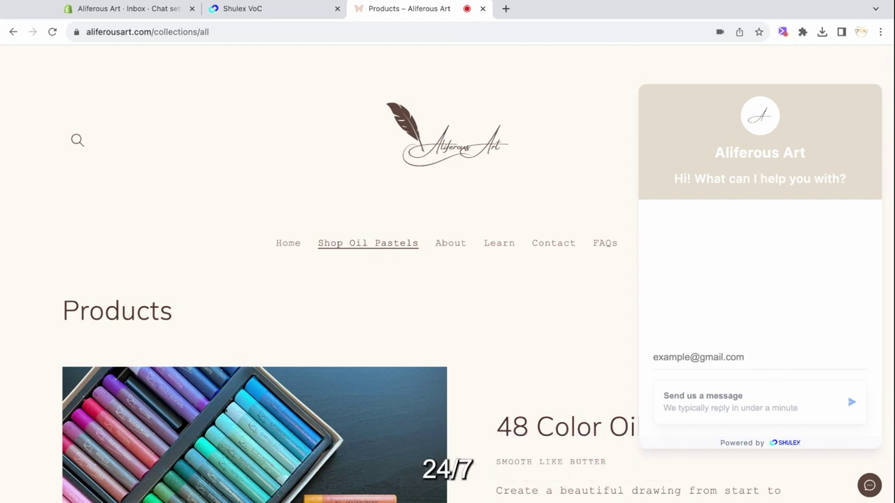
Step: Enter the customer's e-mail address in the chatbot to start a conversation
left_click(753, 358)
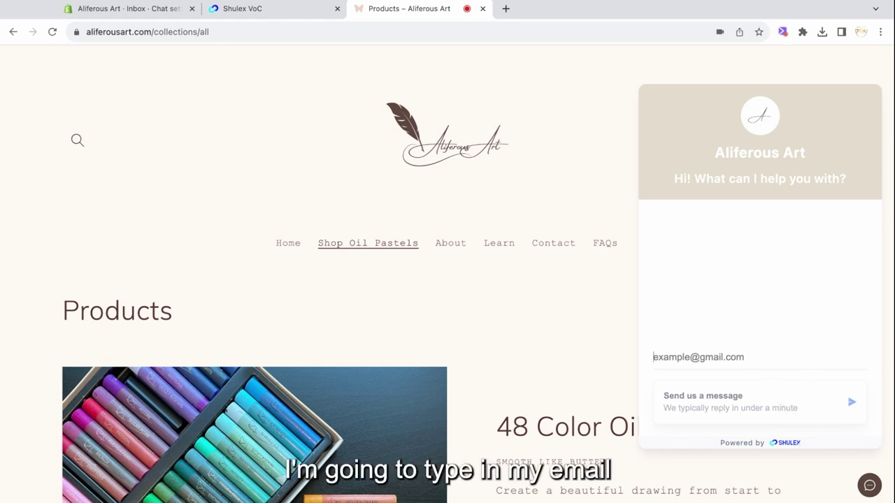
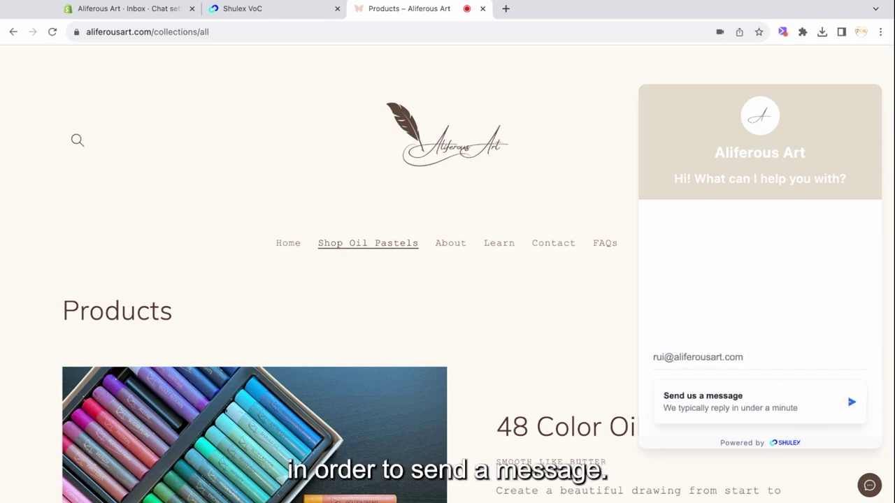
key("Return")
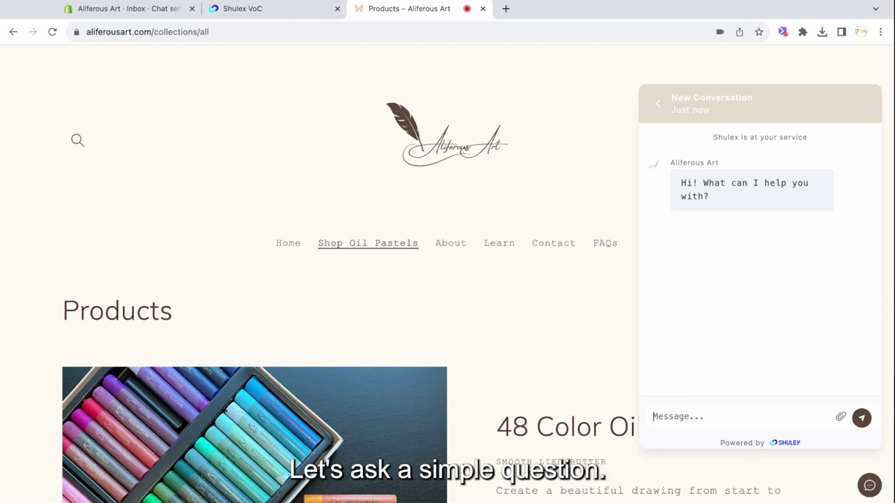
Step: Ask the chatbot 'What does Aliferous Art sell?' and review its answer
type("What doe")
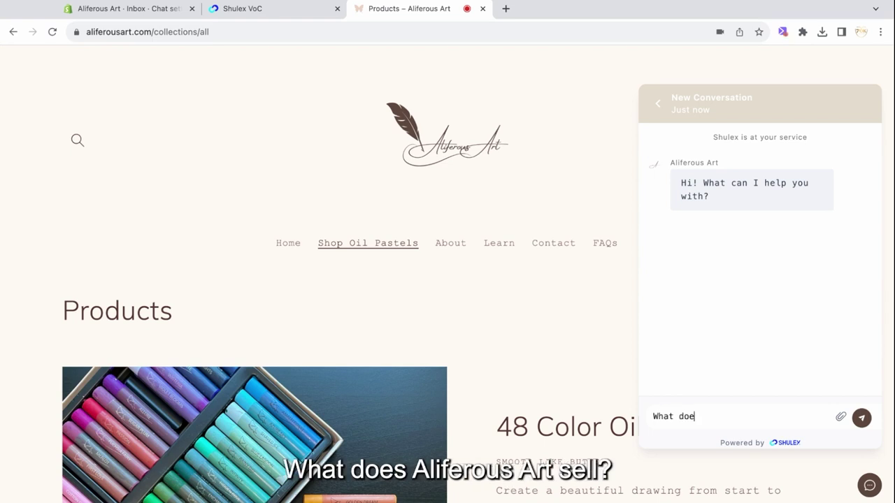
type("s Aliferous Art ")
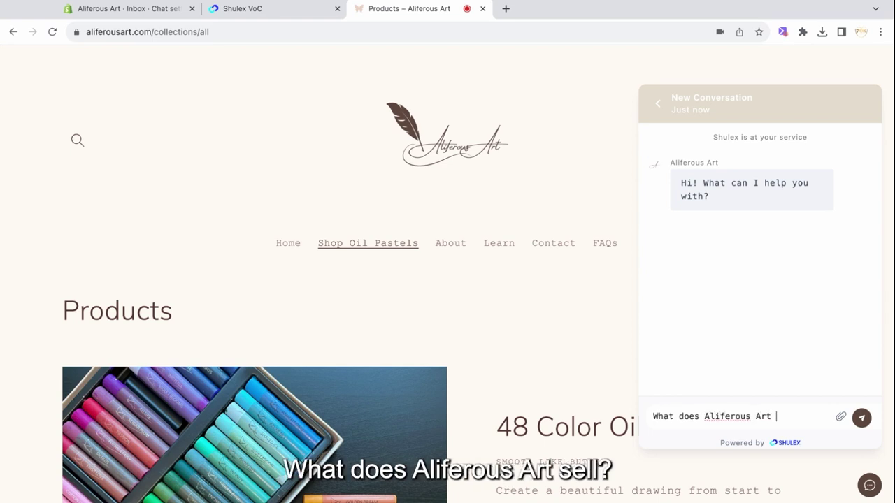
type("sell?")
key("Return")
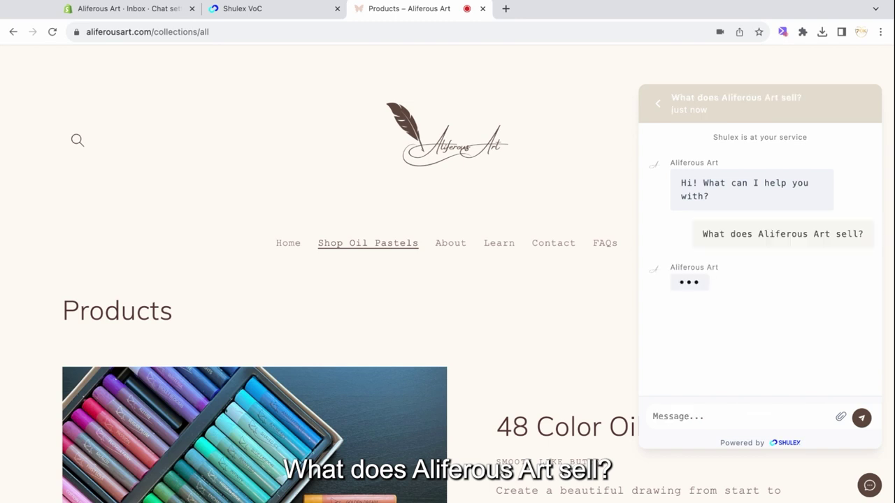
scroll(743, 300, "down", 1)
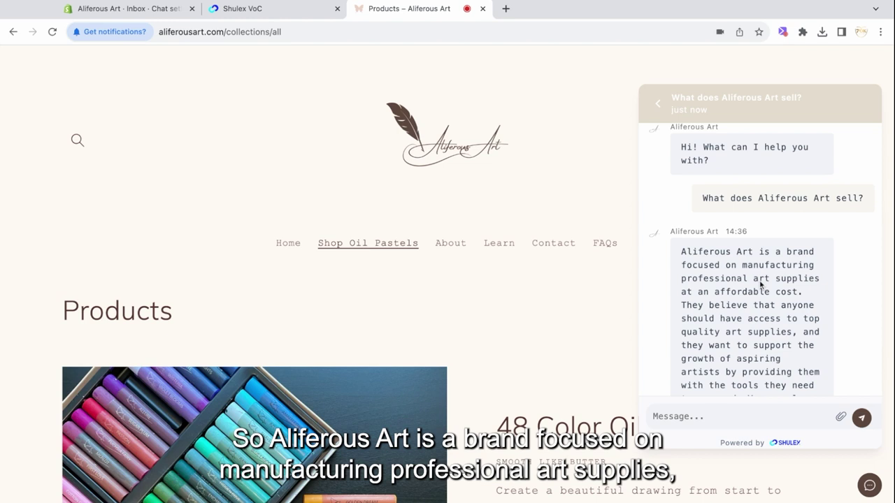
scroll(776, 297, "down", 3)
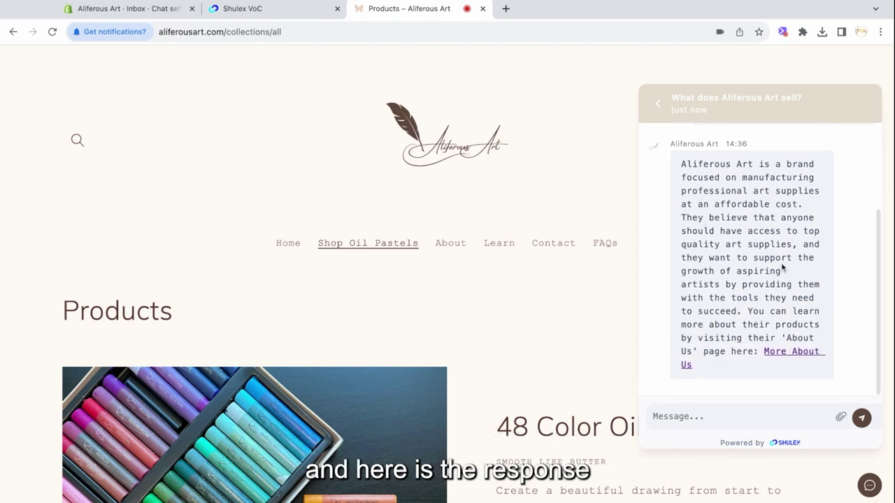
scroll(776, 266, "up", 4)
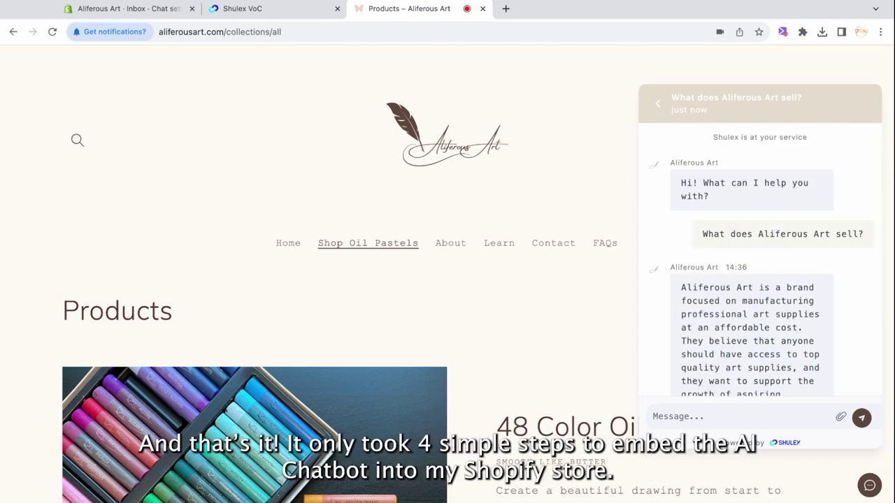